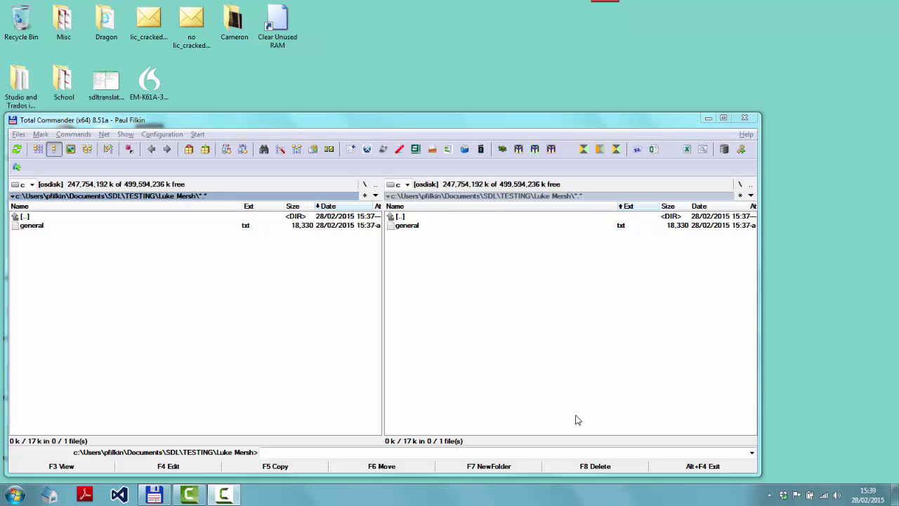
- Open the general.txt glossary in the text editor, examine its tab-separated entries, and close it
{"action": "left_click", "coordinate": [215, 226]}
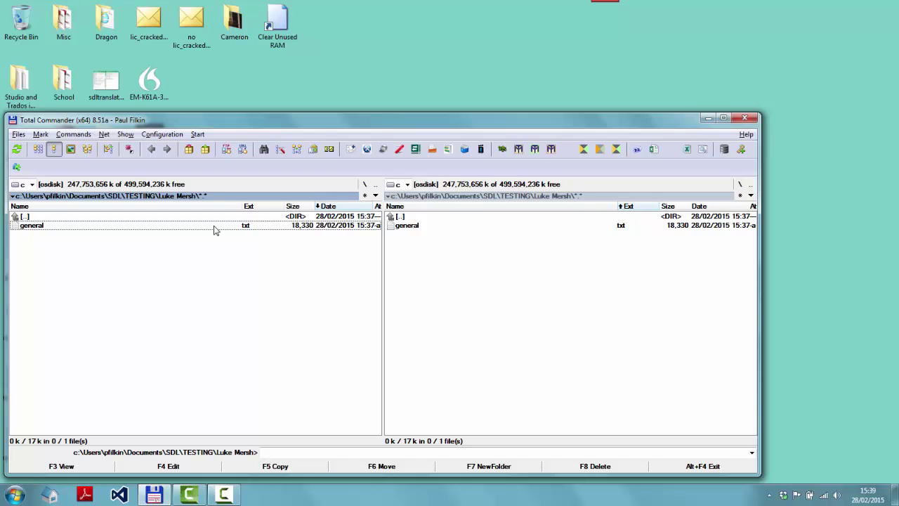
{"action": "double_click", "coordinate": [215, 227]}
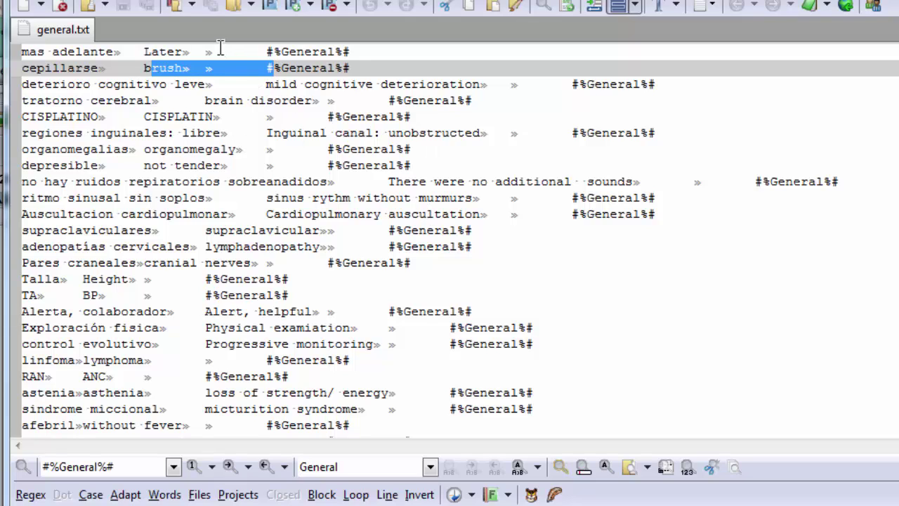
{"action": "scroll", "coordinate": [243, 216], "scroll_direction": "down", "scroll_amount": 2}
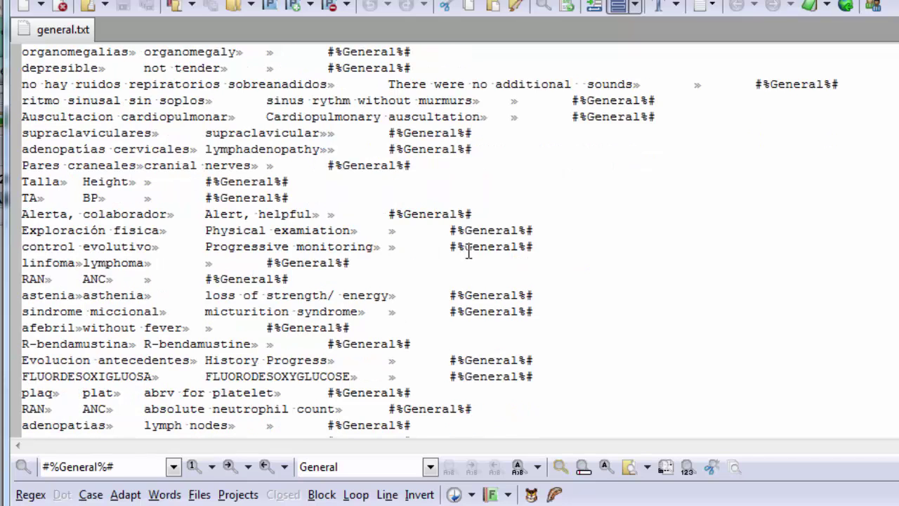
{"action": "scroll", "coordinate": [392, 305], "scroll_direction": "up", "scroll_amount": 2}
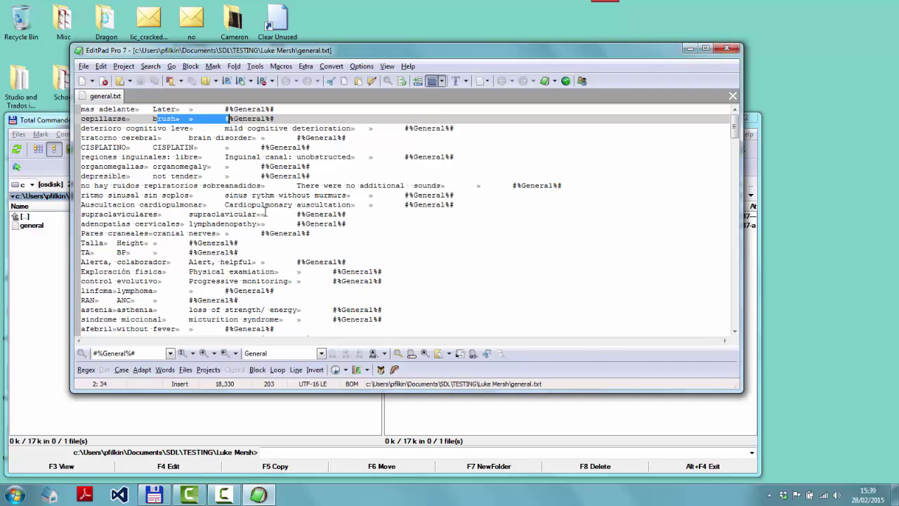
{"action": "left_click", "coordinate": [725, 50]}
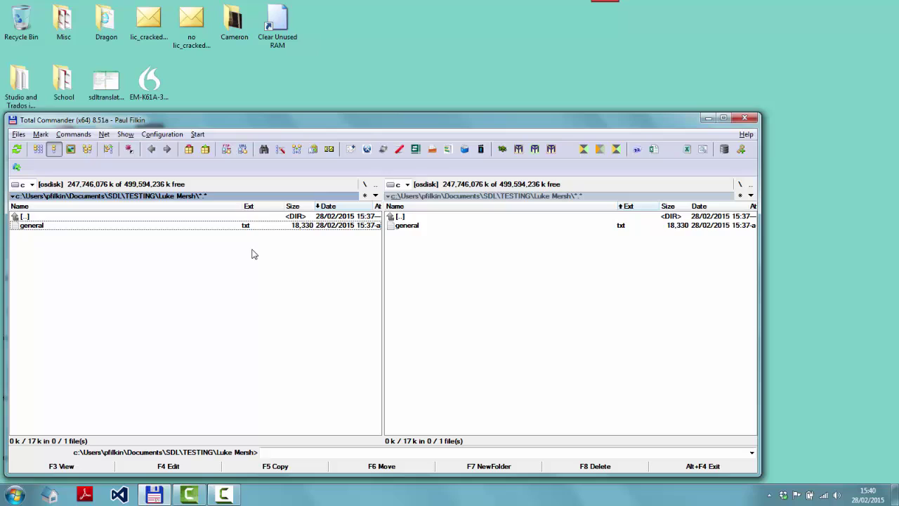
- Launch Excel
{"action": "key", "text": "super+z"}
{"action": "type", "text": "excel"}
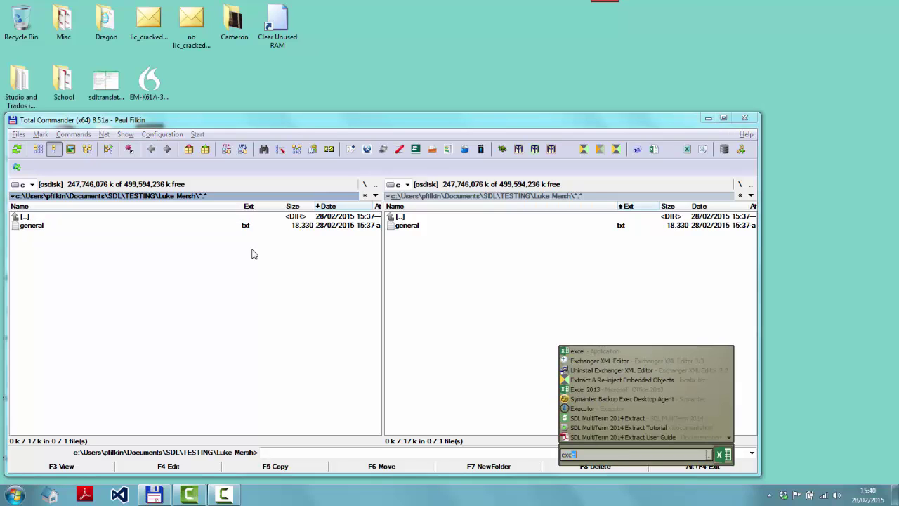
{"action": "key", "text": "Return"}
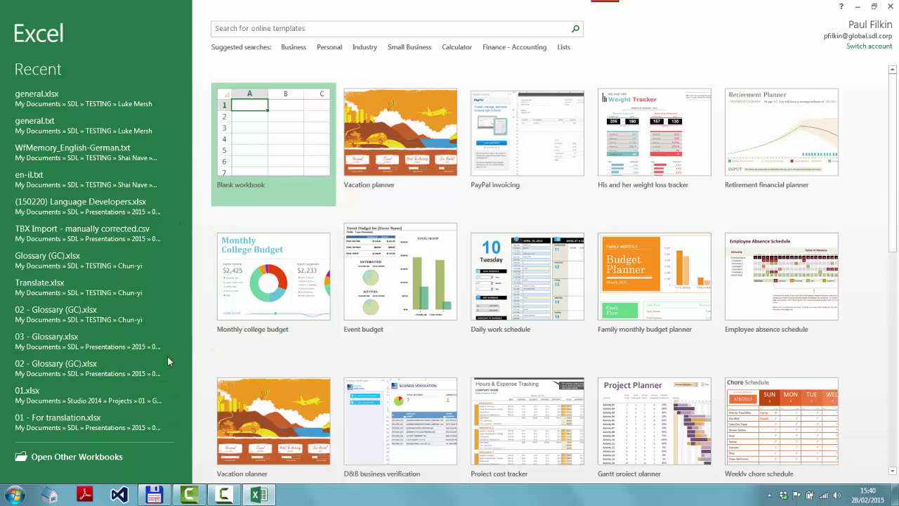
- Browse the computer for general.txt, open it, and accept Delimited as its data type for the text import
{"action": "left_click", "coordinate": [100, 458]}
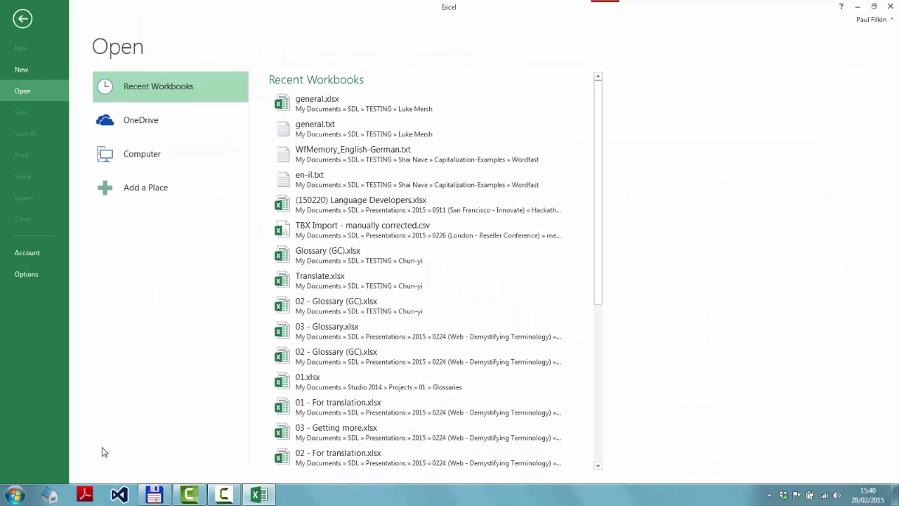
{"action": "left_click", "coordinate": [143, 164]}
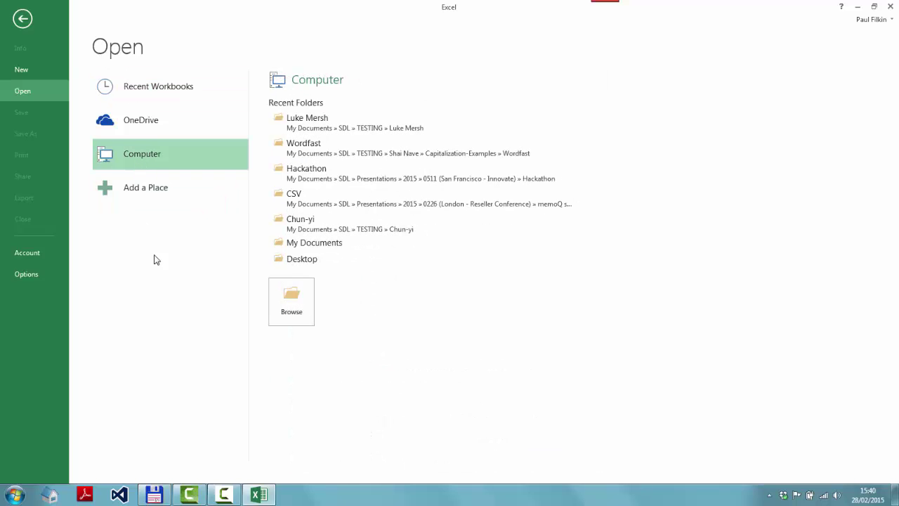
{"action": "left_click", "coordinate": [286, 298]}
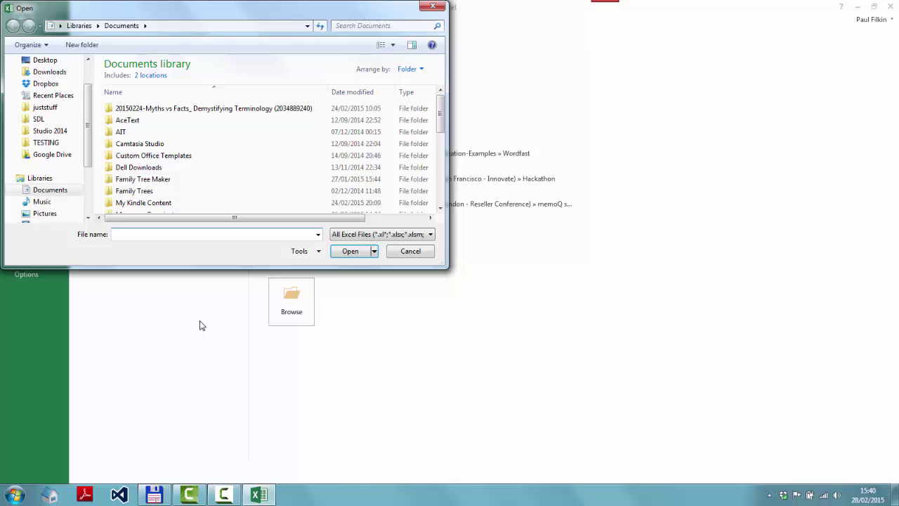
{"action": "key", "text": "ctrl+v"}
{"action": "key", "text": "Return"}
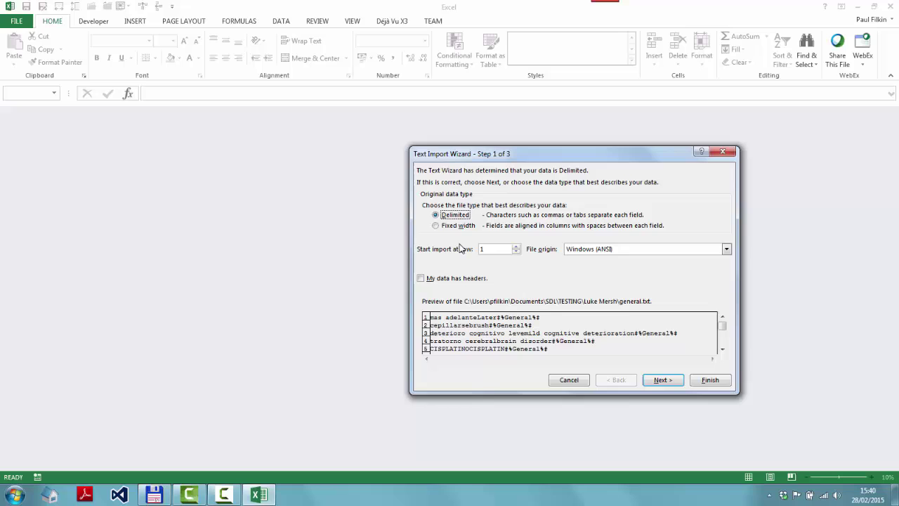
{"action": "left_click", "coordinate": [664, 380]}
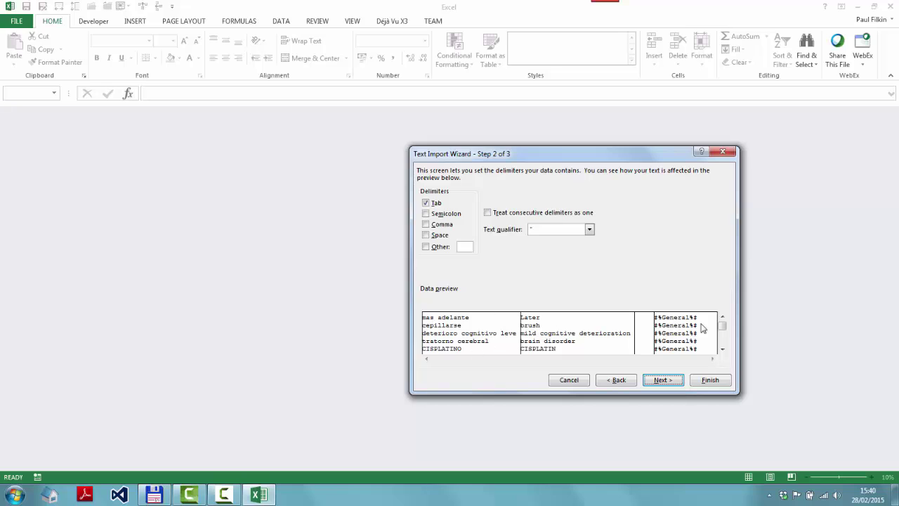
- Examine the data preview to check how the tab delimiter splits the glossary entries into columns
{"action": "left_click_drag", "start_coordinate": [723, 331], "coordinate": [725, 352]}
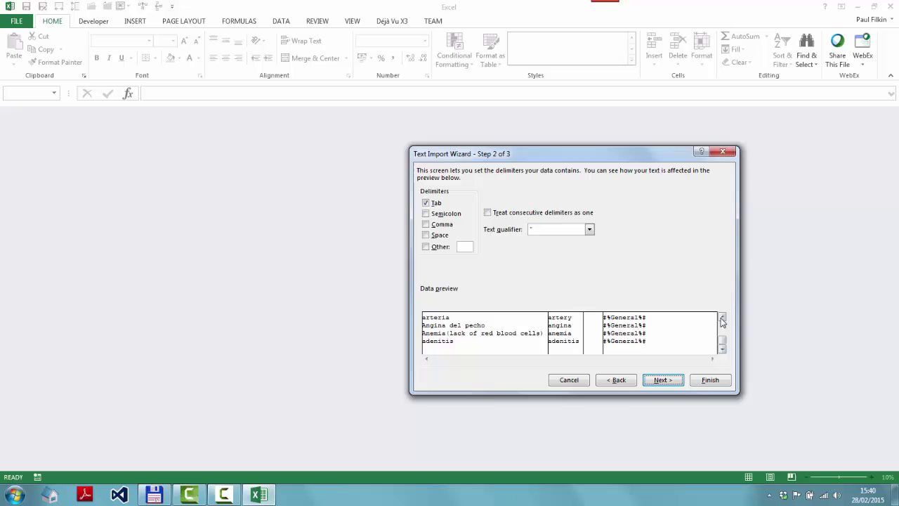
{"action": "left_click", "coordinate": [722, 317]}
{"action": "left_click", "coordinate": [722, 317]}
{"action": "left_click", "coordinate": [722, 317]}
{"action": "left_click", "coordinate": [722, 317]}
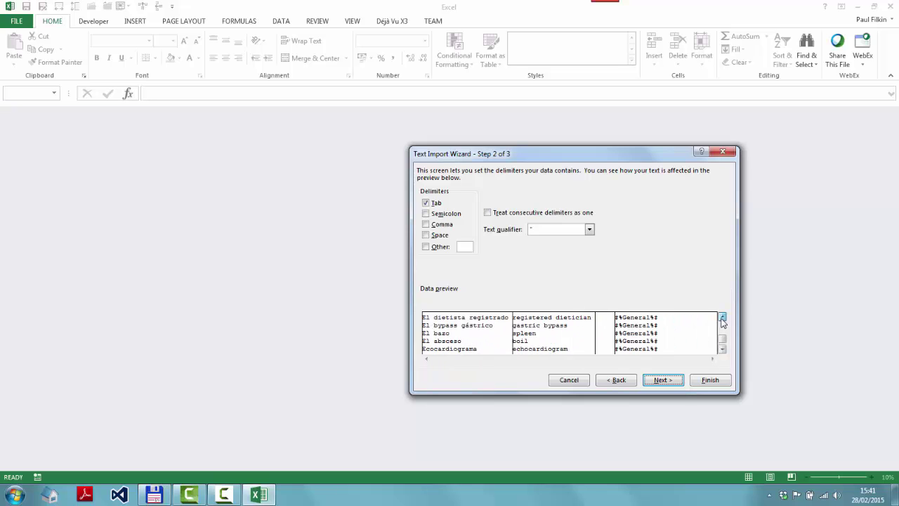
{"action": "left_click", "coordinate": [723, 318]}
{"action": "left_click", "coordinate": [723, 349]}
{"action": "left_click", "coordinate": [722, 349]}
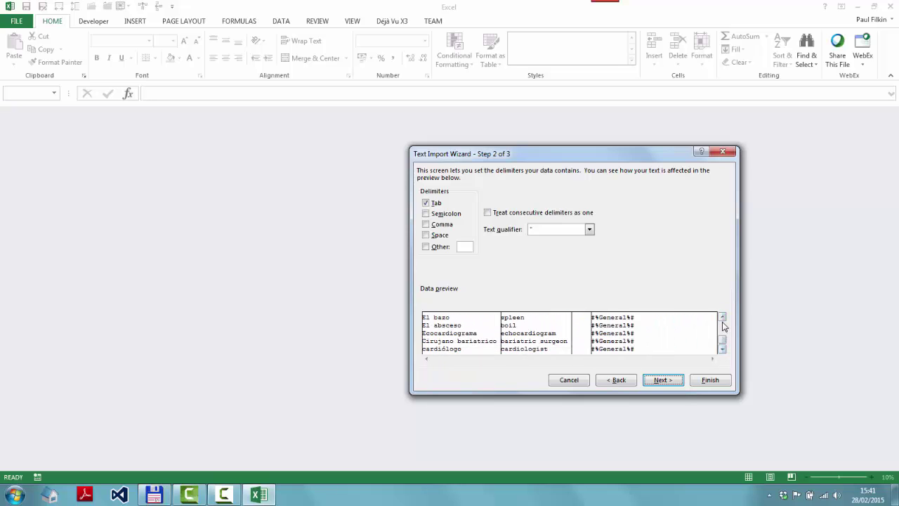
{"action": "left_click", "coordinate": [722, 317]}
{"action": "left_click", "coordinate": [722, 318]}
{"action": "left_click", "coordinate": [723, 317]}
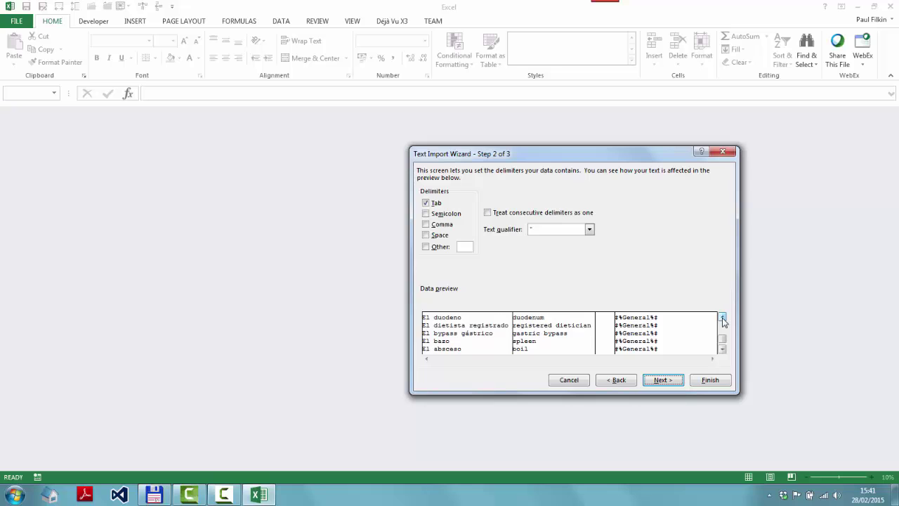
{"action": "left_click", "coordinate": [722, 318]}
{"action": "left_click", "coordinate": [723, 318]}
{"action": "left_click", "coordinate": [722, 318]}
{"action": "left_click", "coordinate": [722, 317]}
{"action": "left_click", "coordinate": [722, 318]}
{"action": "left_click", "coordinate": [722, 318]}
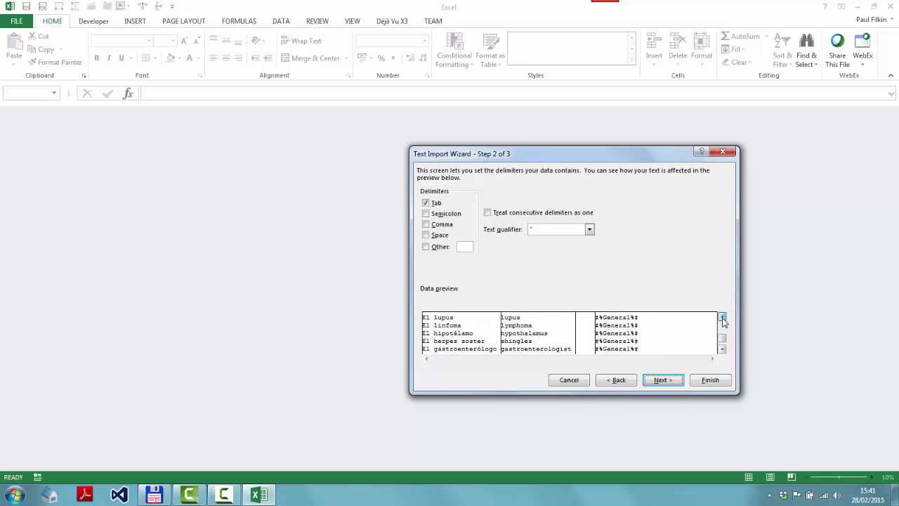
{"action": "left_click", "coordinate": [722, 318]}
{"action": "left_click", "coordinate": [722, 318]}
{"action": "left_click", "coordinate": [722, 318]}
{"action": "left_click", "coordinate": [722, 317]}
{"action": "left_click", "coordinate": [722, 317]}
{"action": "left_click", "coordinate": [722, 317]}
{"action": "left_click", "coordinate": [722, 317]}
{"action": "left_click", "coordinate": [722, 317]}
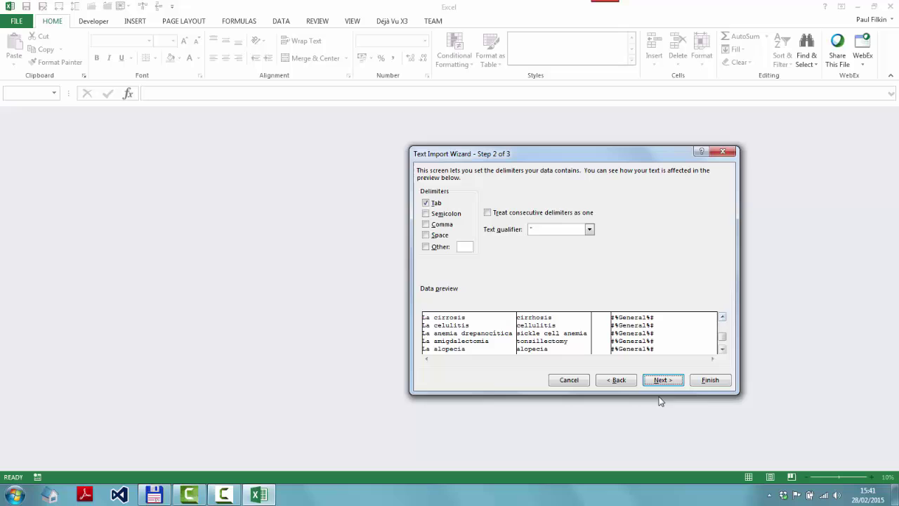
- Finish the text import with the Tab delimiter and the General column data format
{"action": "left_click", "coordinate": [662, 380]}
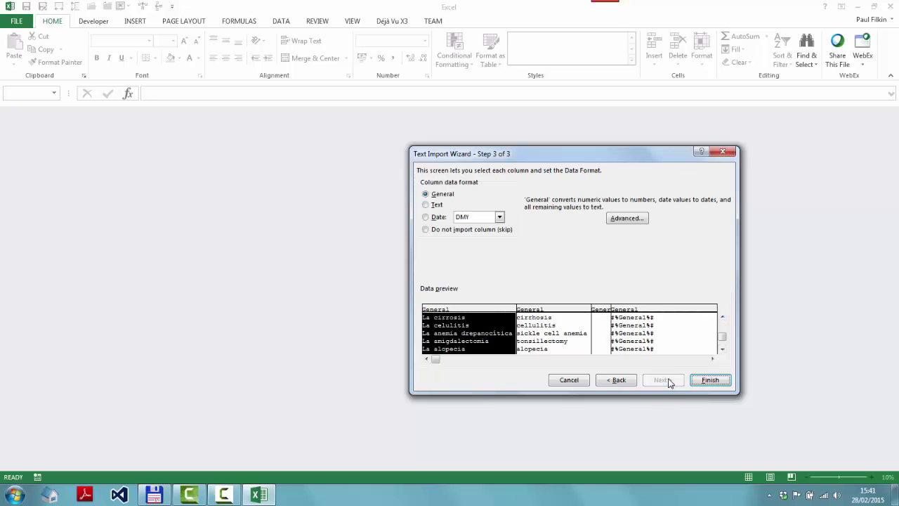
{"action": "left_click", "coordinate": [710, 380]}
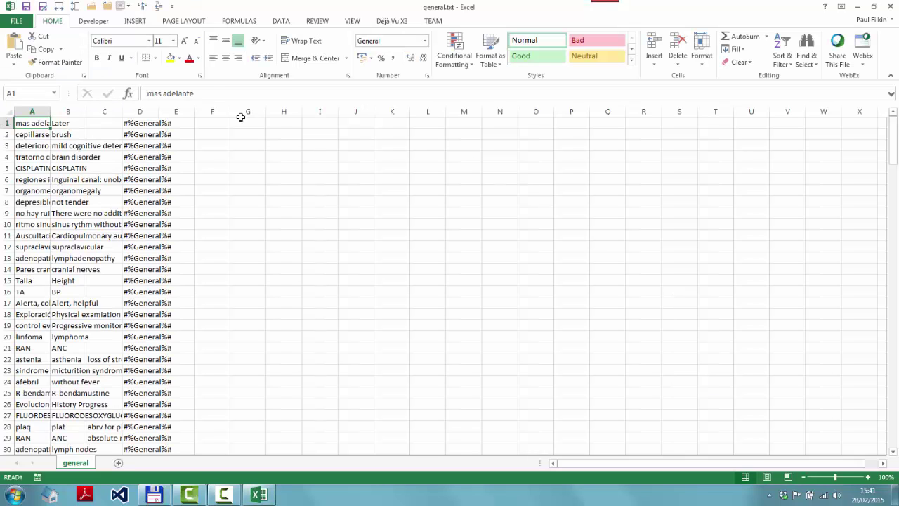
- Widen columns A to D to one equal width that shows the glossary terms in full
{"action": "left_click_drag", "start_coordinate": [50, 110], "coordinate": [50, 111]}
{"action": "double_click", "coordinate": [49, 110]}
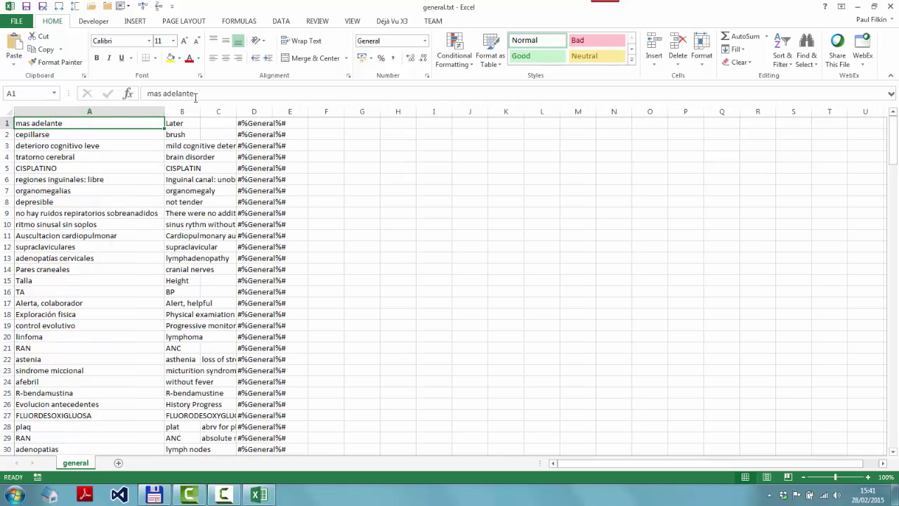
{"action": "left_click_drag", "start_coordinate": [145, 123], "coordinate": [253, 114]}
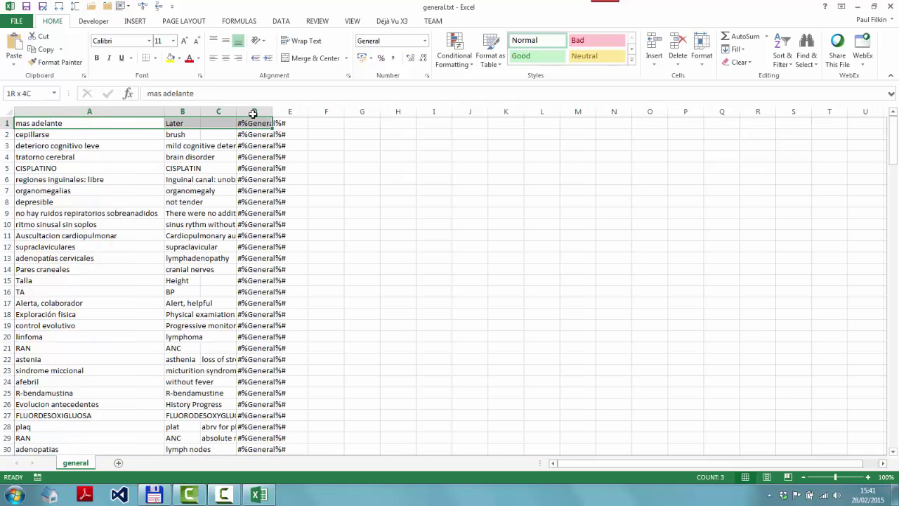
{"action": "left_click", "coordinate": [59, 7]}
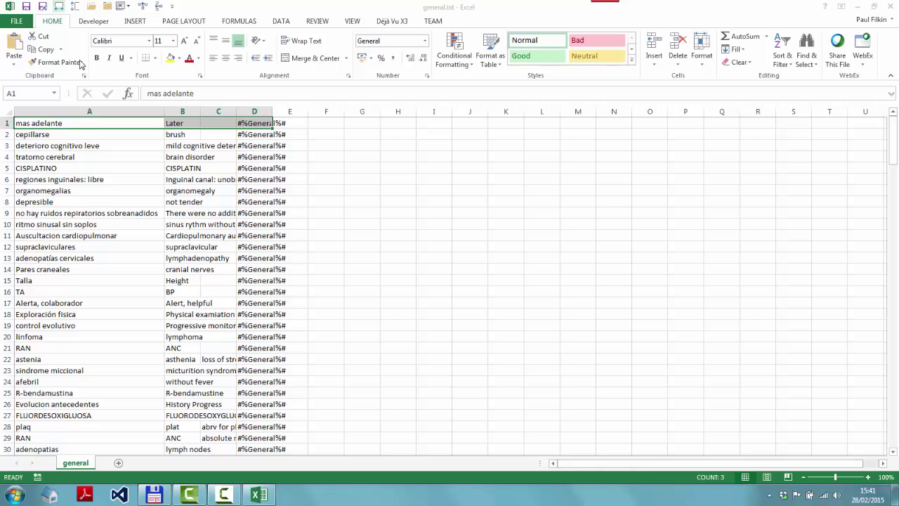
{"action": "key", "text": "Return"}
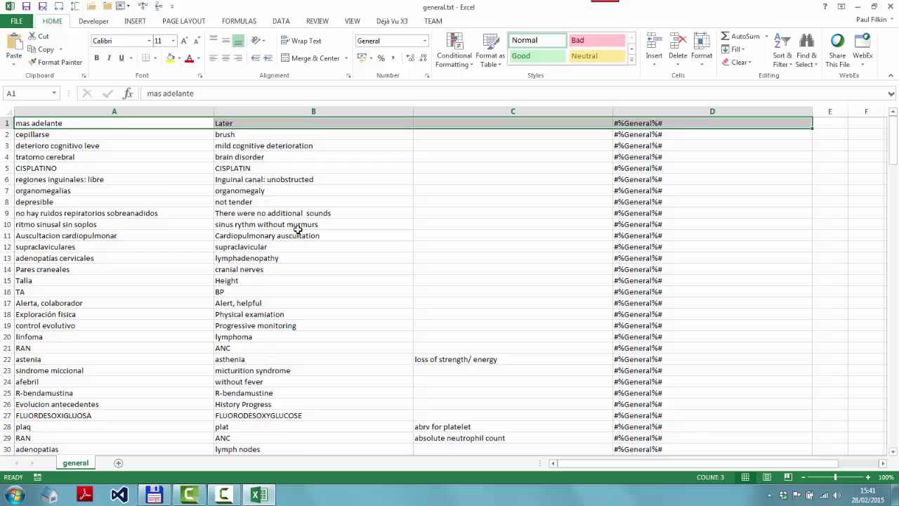
- Review the Spanish terms, English translations and comments in the imported glossary rows
{"action": "left_click", "coordinate": [145, 168]}
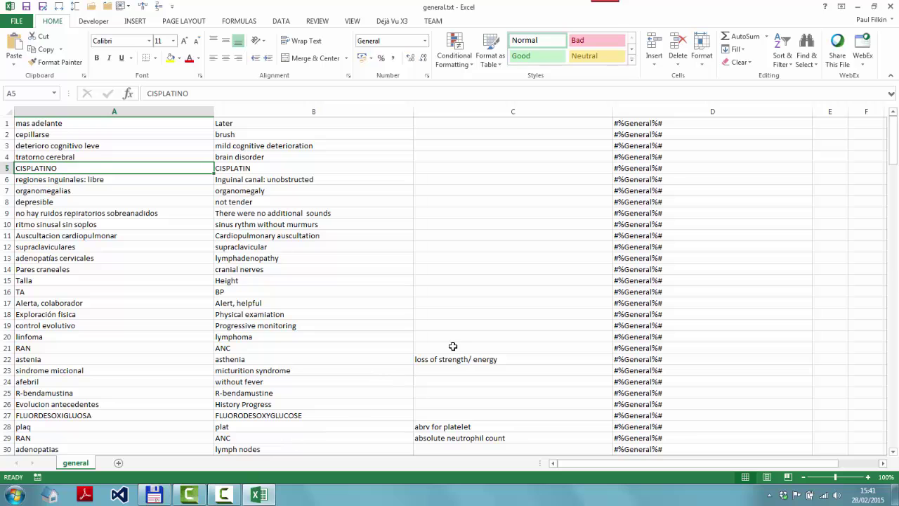
{"action": "scroll", "coordinate": [486, 288], "scroll_direction": "down", "scroll_amount": 7}
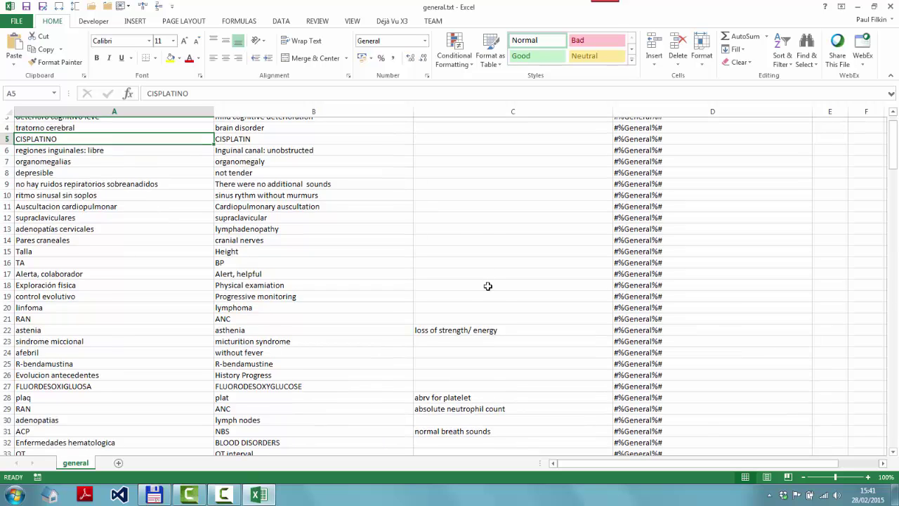
{"action": "scroll", "coordinate": [483, 351], "scroll_direction": "down", "scroll_amount": 17}
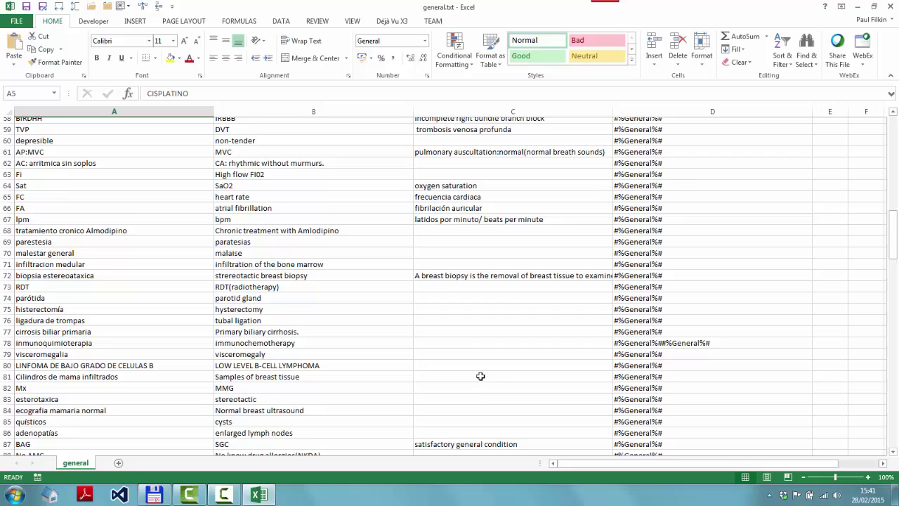
{"action": "scroll", "coordinate": [480, 382], "scroll_direction": "up", "scroll_amount": 4}
{"action": "scroll", "coordinate": [480, 373], "scroll_direction": "up", "scroll_amount": 1}
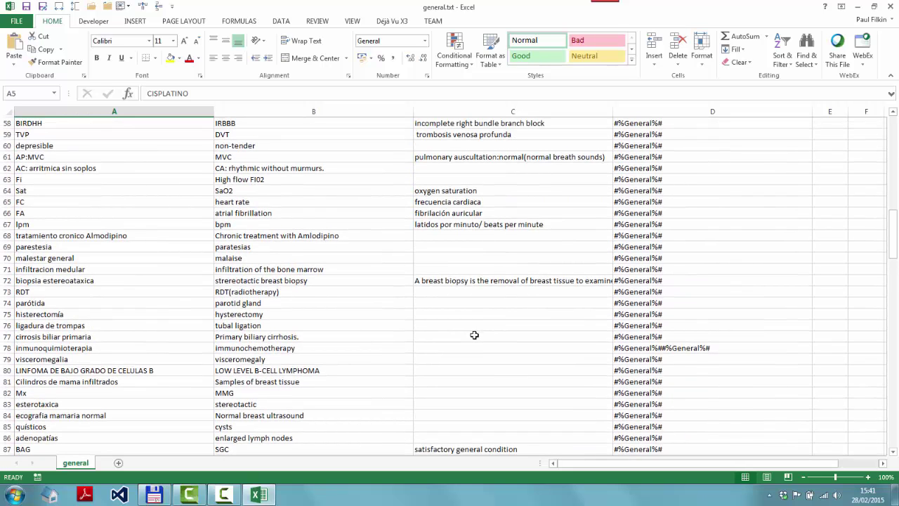
{"action": "scroll", "coordinate": [497, 292], "scroll_direction": "up", "scroll_amount": 19}
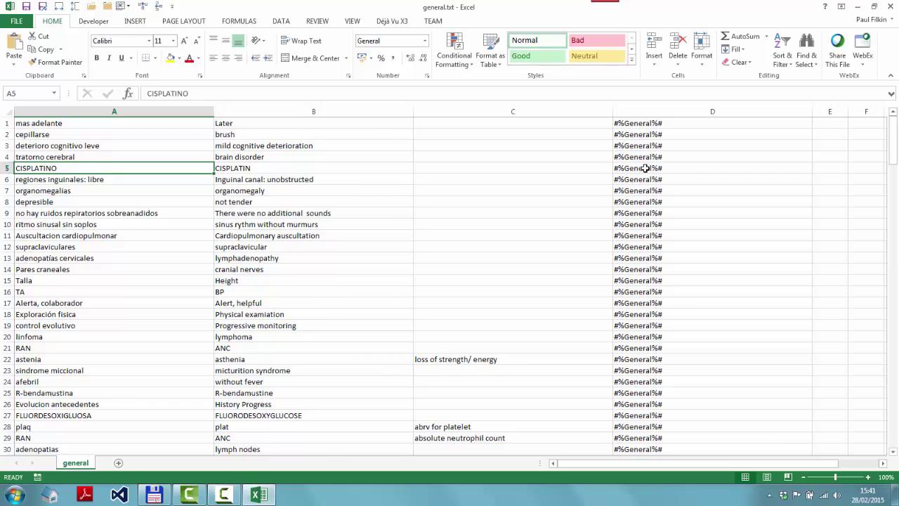
- Remove the stray word "asymptomatic" from column D in the "patient experiences no symptoms" row, leaving #%General%#
{"action": "left_click", "coordinate": [637, 125]}
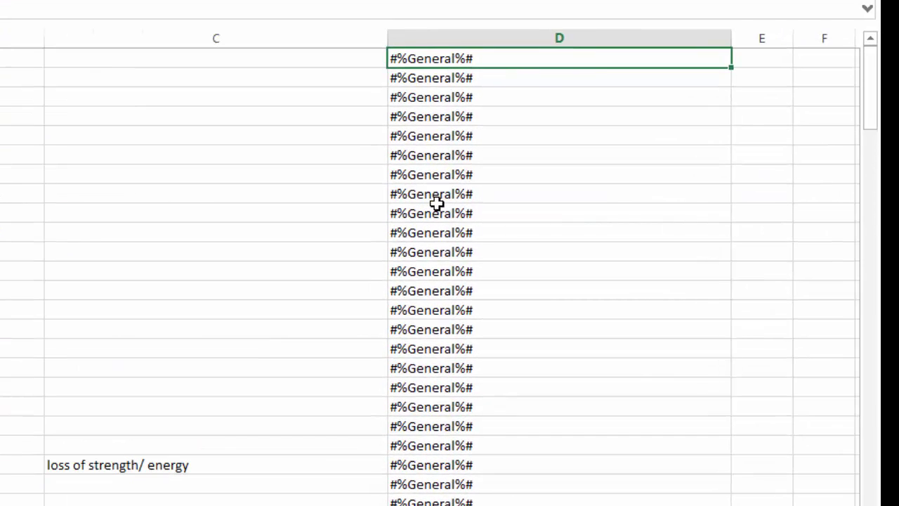
{"action": "scroll", "coordinate": [480, 237], "scroll_direction": "down", "scroll_amount": 10}
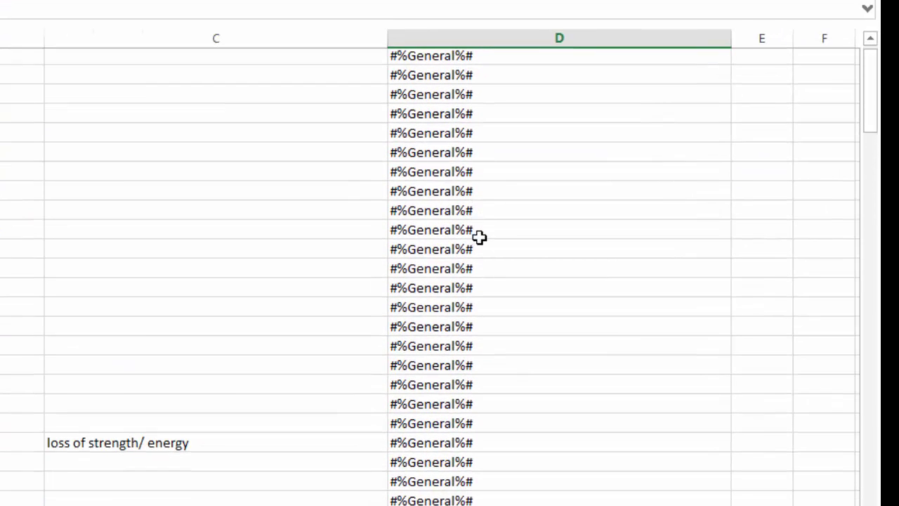
{"action": "left_click", "coordinate": [418, 117]}
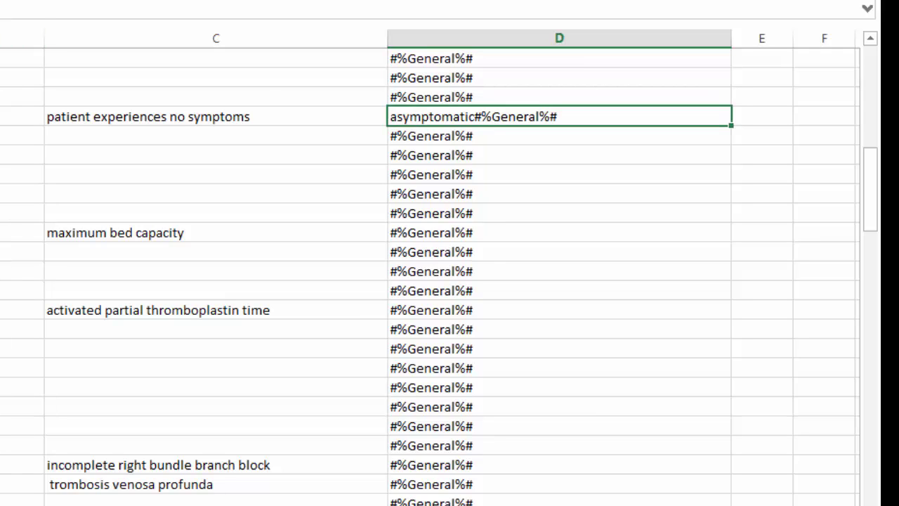
{"action": "key", "text": "Delete"}
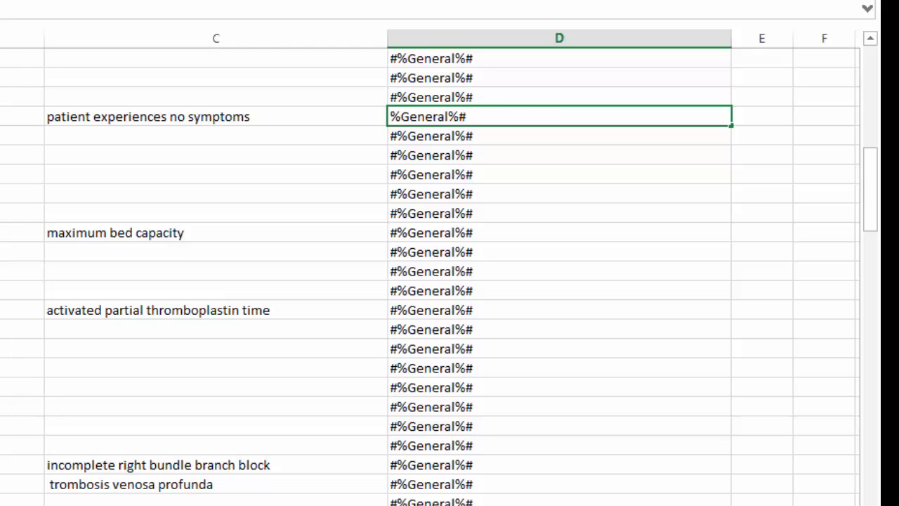
{"action": "type", "text": "#"}
{"action": "key", "text": "Return"}
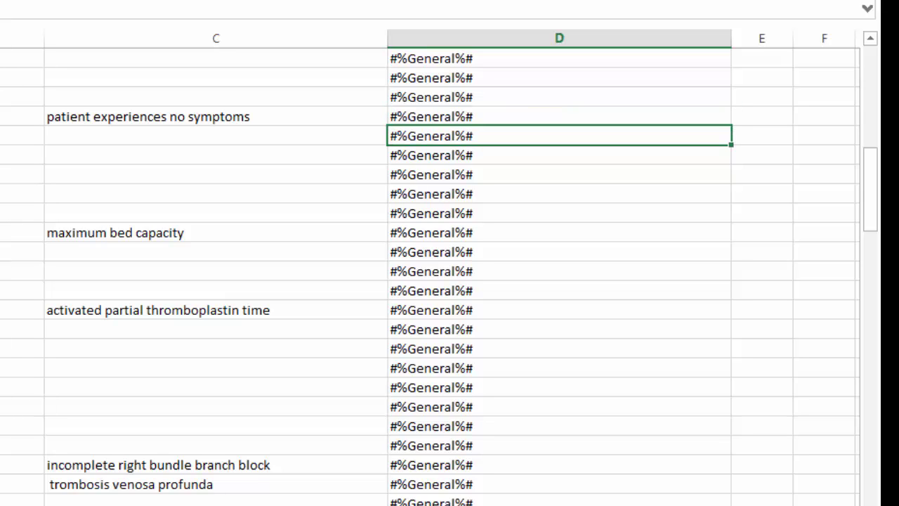
{"action": "scroll", "coordinate": [450, 218], "scroll_direction": "up", "scroll_amount": 12}
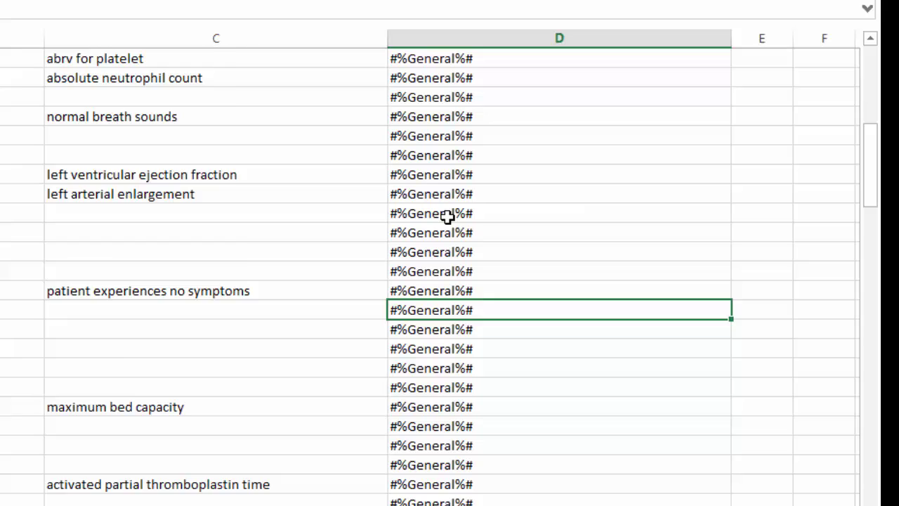
- Remove the duplicated #%General%# from the doubled cell in column D, leaving a single #%General%#
{"action": "scroll", "coordinate": [450, 218], "scroll_direction": "down", "scroll_amount": 13}
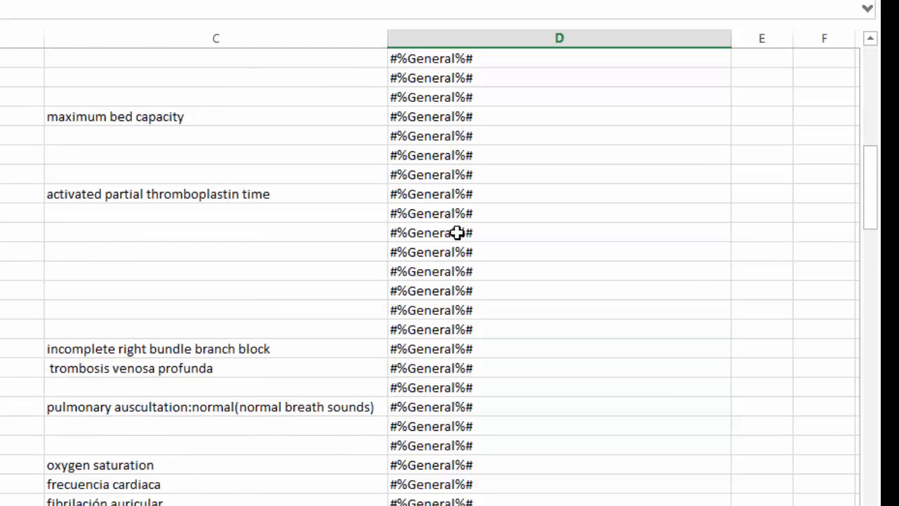
{"action": "scroll", "coordinate": [457, 238], "scroll_direction": "down", "scroll_amount": 1}
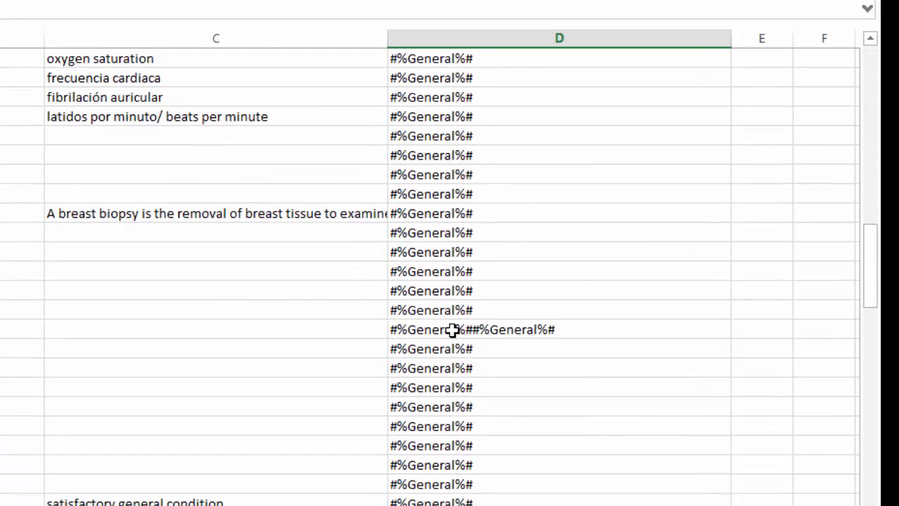
{"action": "left_click", "coordinate": [449, 329]}
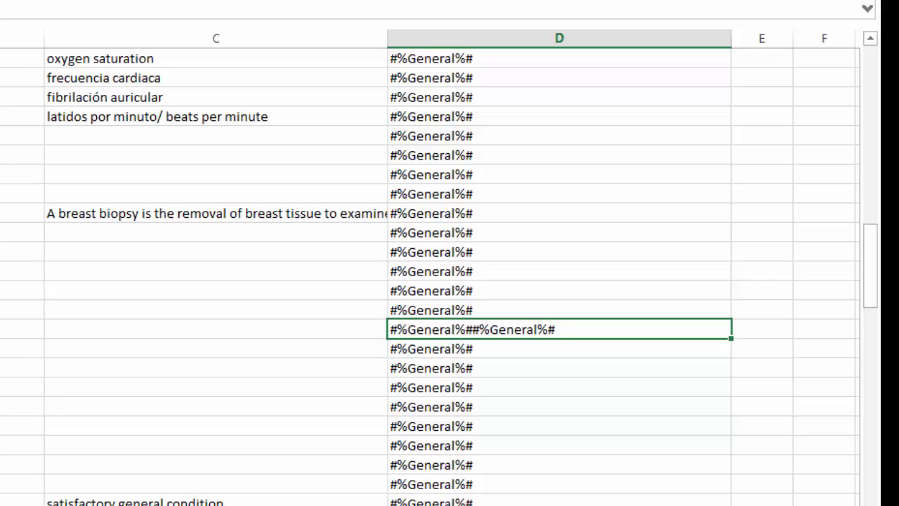
{"action": "key", "text": "ctrl+z"}
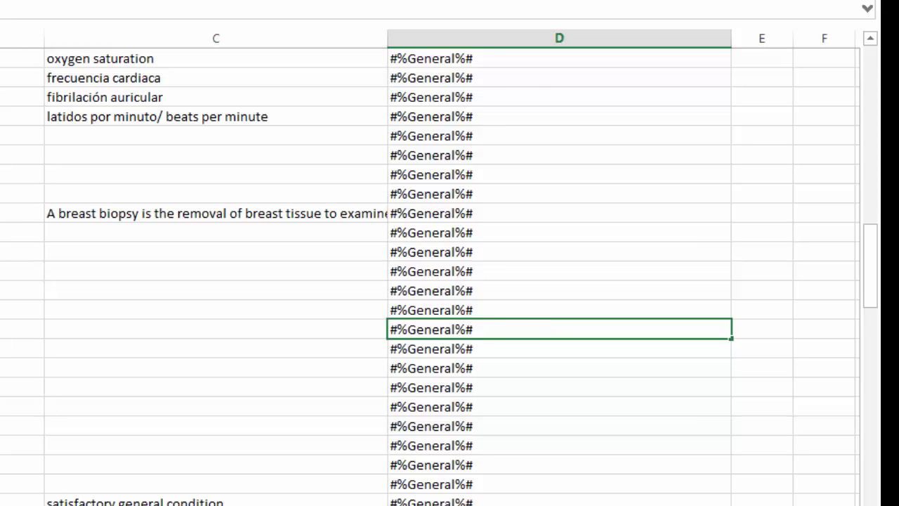
{"action": "key", "text": "Return"}
- Check the remaining column D entries for irregularities and copy the #%General%# text from cell D1
{"action": "scroll", "coordinate": [456, 290], "scroll_direction": "down", "scroll_amount": 14}
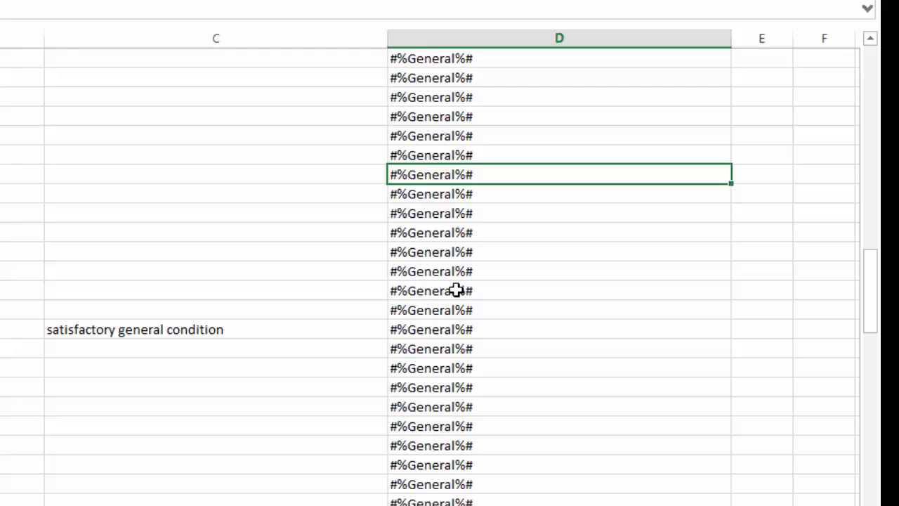
{"action": "scroll", "coordinate": [458, 290], "scroll_direction": "down", "scroll_amount": 10}
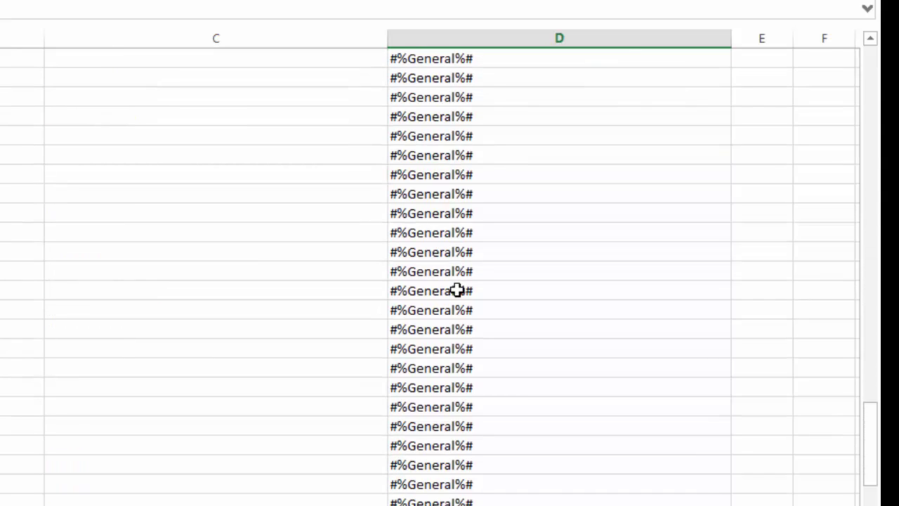
{"action": "scroll", "coordinate": [457, 295], "scroll_direction": "up", "scroll_amount": 6}
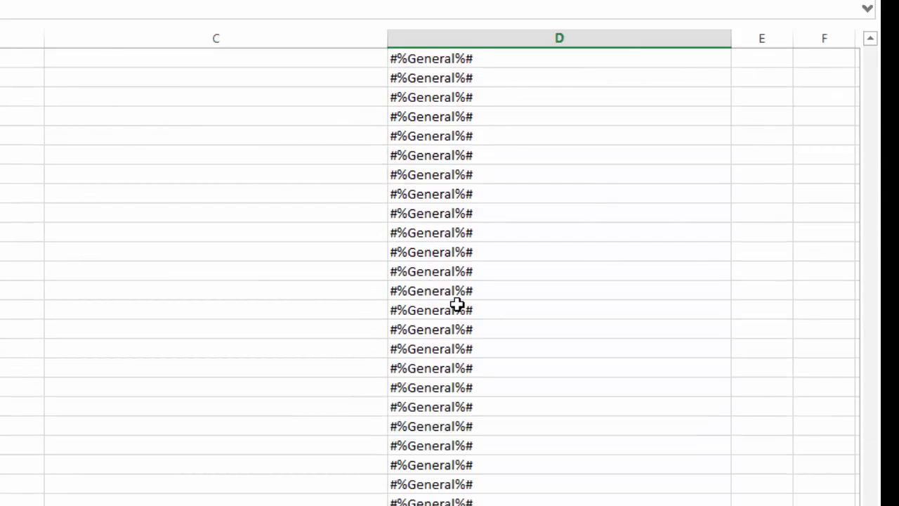
{"action": "scroll", "coordinate": [456, 302], "scroll_direction": "up", "scroll_amount": 15}
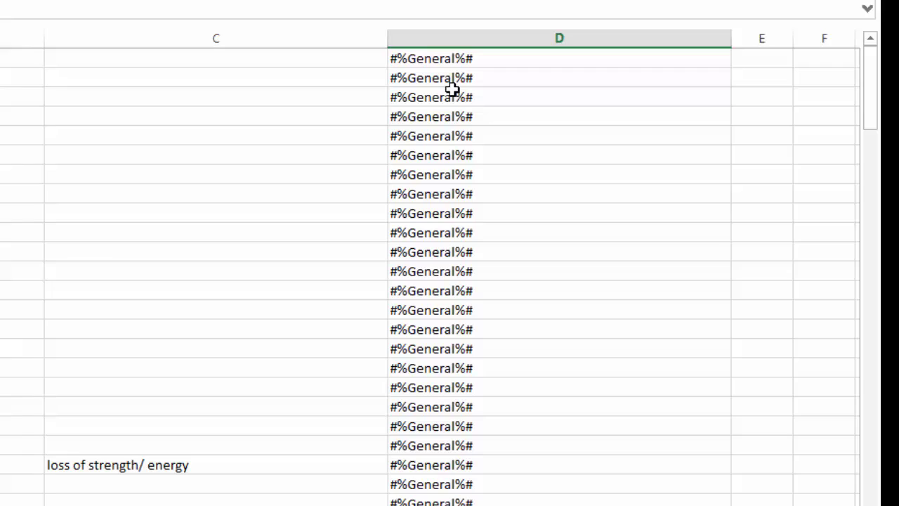
{"action": "left_click", "coordinate": [459, 39]}
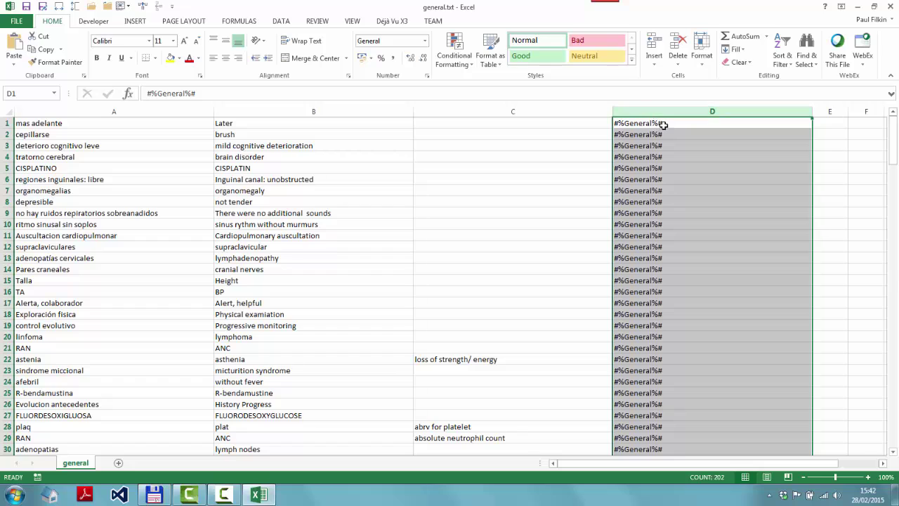
{"action": "left_click", "coordinate": [663, 125]}
{"action": "left_click", "coordinate": [250, 90]}
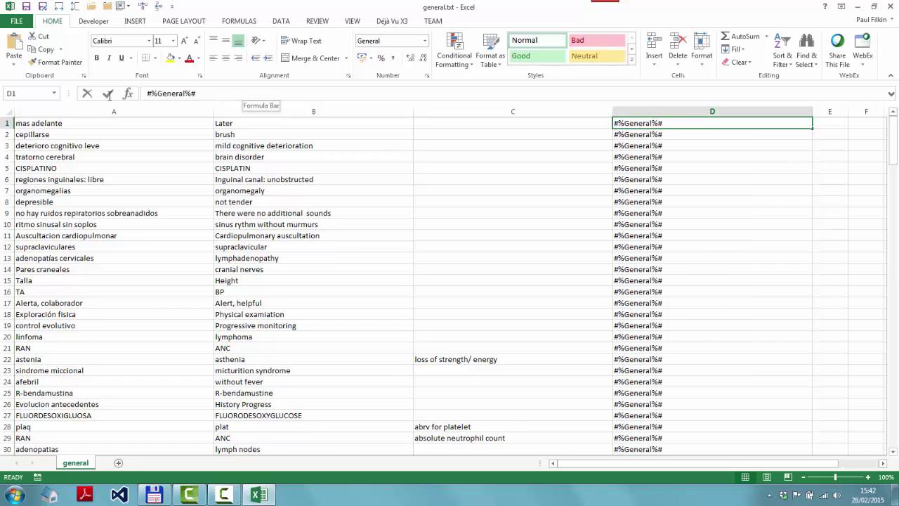
{"action": "key", "text": "shift+Home"}
{"action": "key", "text": "ctrl+c"}
{"action": "key", "text": "Escape"}
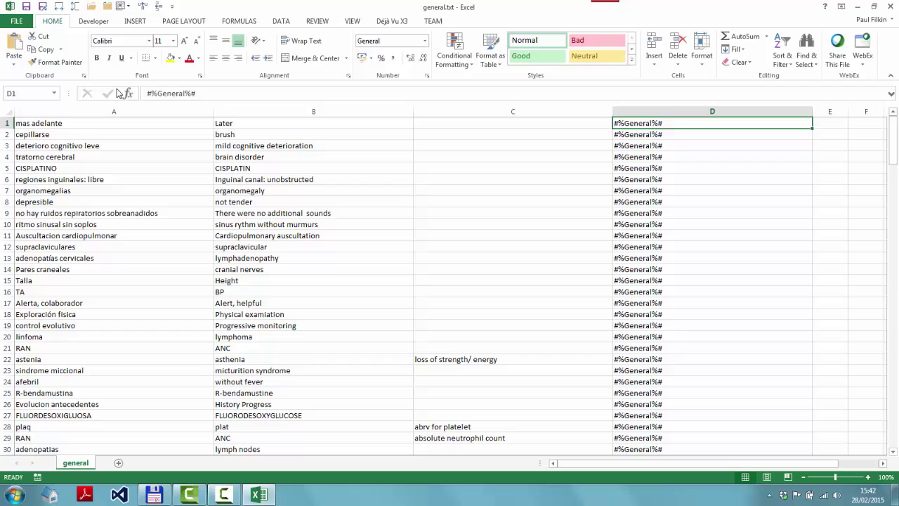
- Replace every #%General%# in the sheet with General using Find and Replace
{"action": "key", "text": "ctrl+f"}
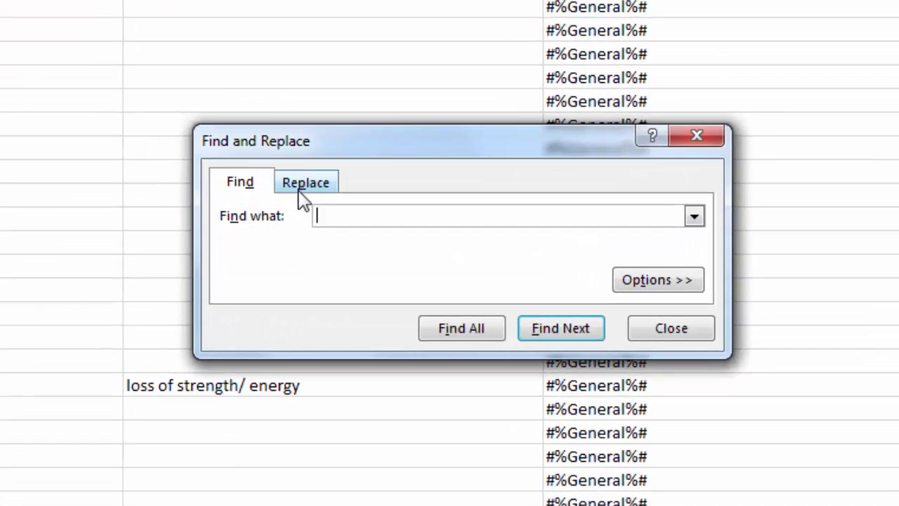
{"action": "left_click", "coordinate": [500, 262]}
{"action": "key", "text": "ctrl+v"}
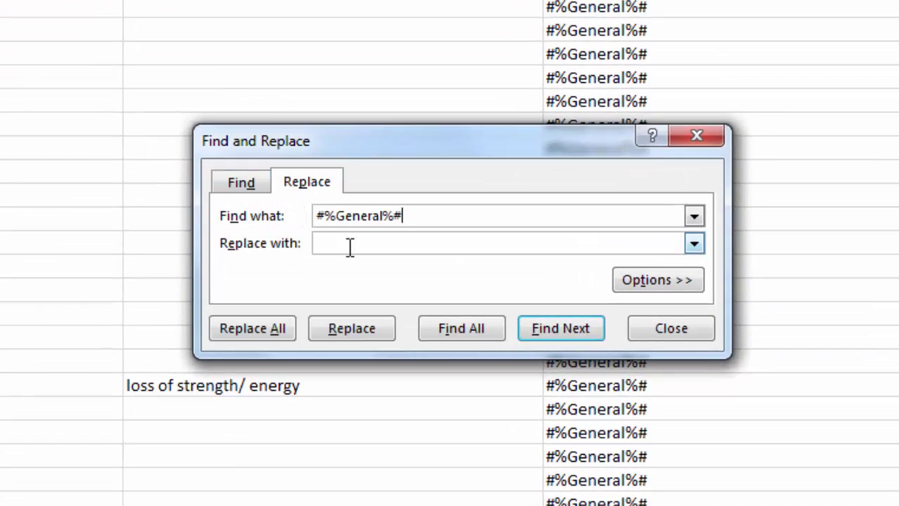
{"action": "left_click", "coordinate": [350, 243]}
{"action": "type", "text": "General"}
{"action": "left_click", "coordinate": [264, 333]}
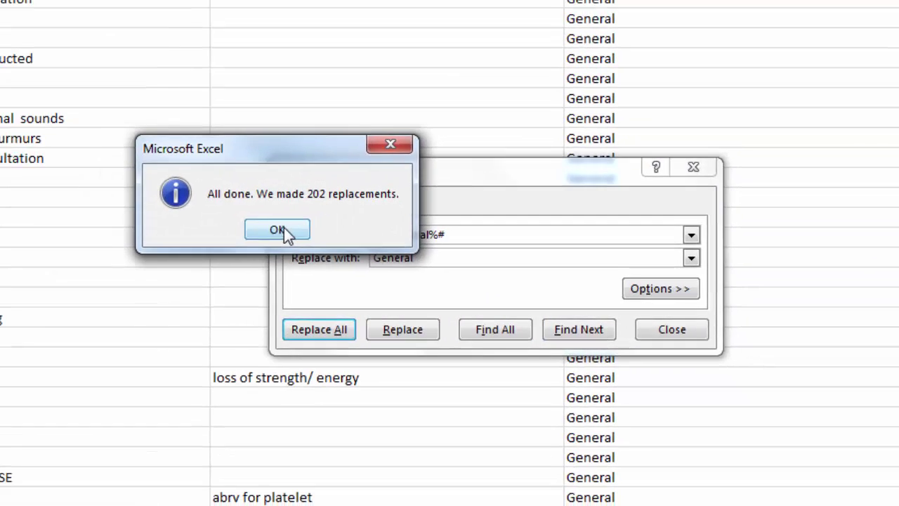
{"action": "left_click", "coordinate": [236, 207]}
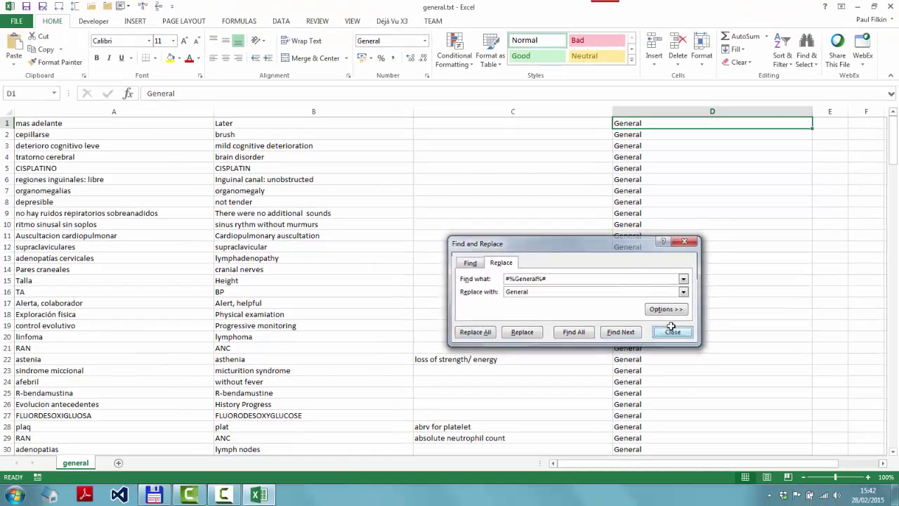
{"action": "left_click", "coordinate": [672, 331]}
- Insert an empty row above the first glossary entry for column headings
{"action": "scroll", "coordinate": [822, 113], "scroll_direction": "down", "scroll_amount": 1}
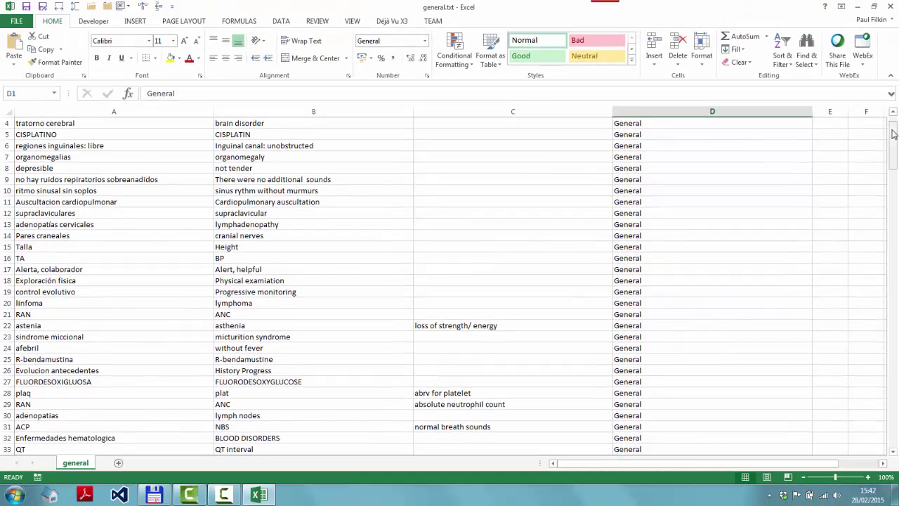
{"action": "mouse_move", "coordinate": [894, 133]}
{"action": "left_mouse_down"}
{"action": "mouse_move", "coordinate": [880, 443]}
{"action": "mouse_move", "coordinate": [871, 189]}
{"action": "mouse_move", "coordinate": [885, 121]}
{"action": "left_mouse_up"}
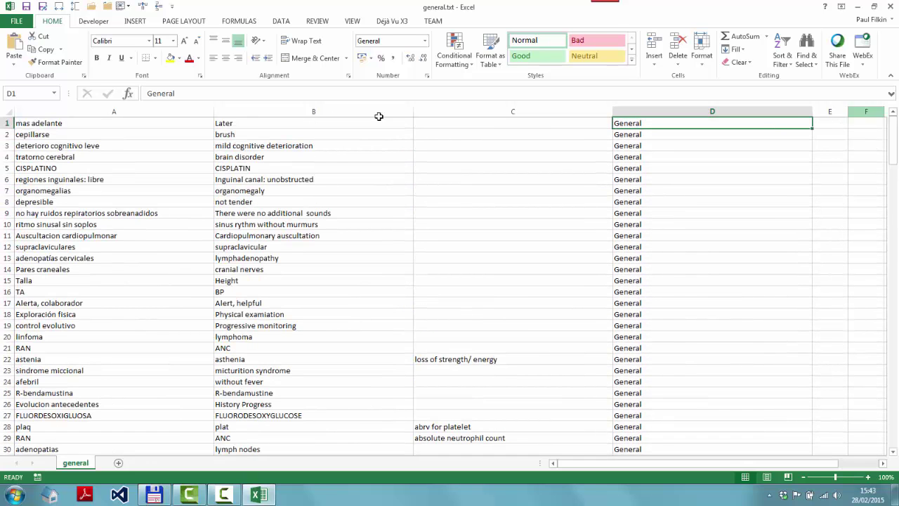
{"action": "left_click", "coordinate": [78, 124]}
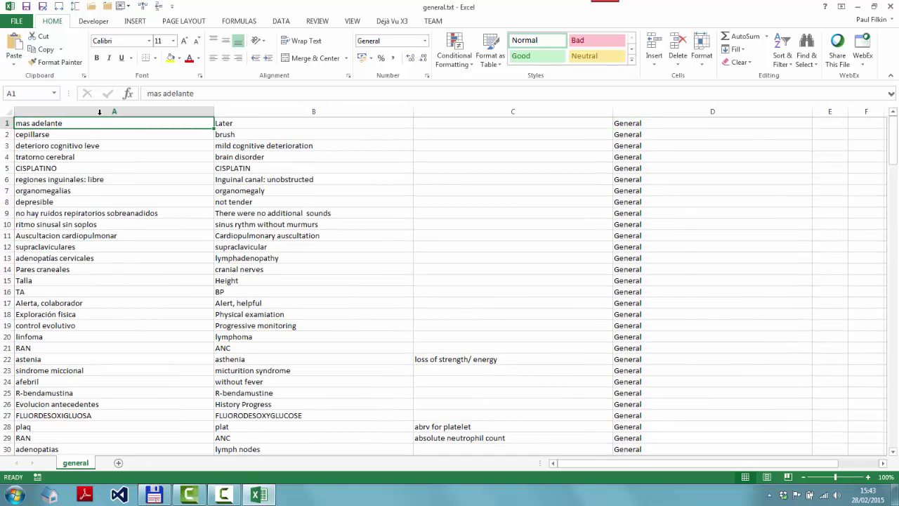
{"action": "left_click", "coordinate": [158, 6]}
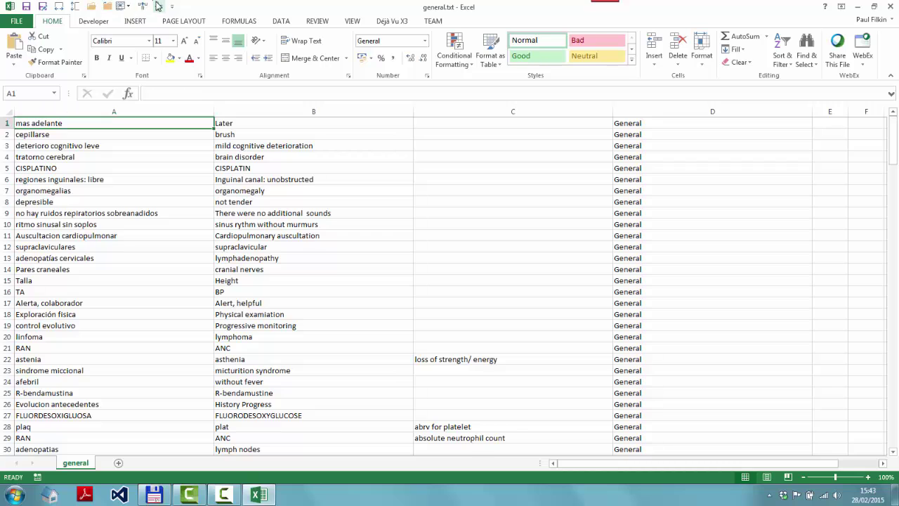
{"action": "left_click", "coordinate": [158, 135]}
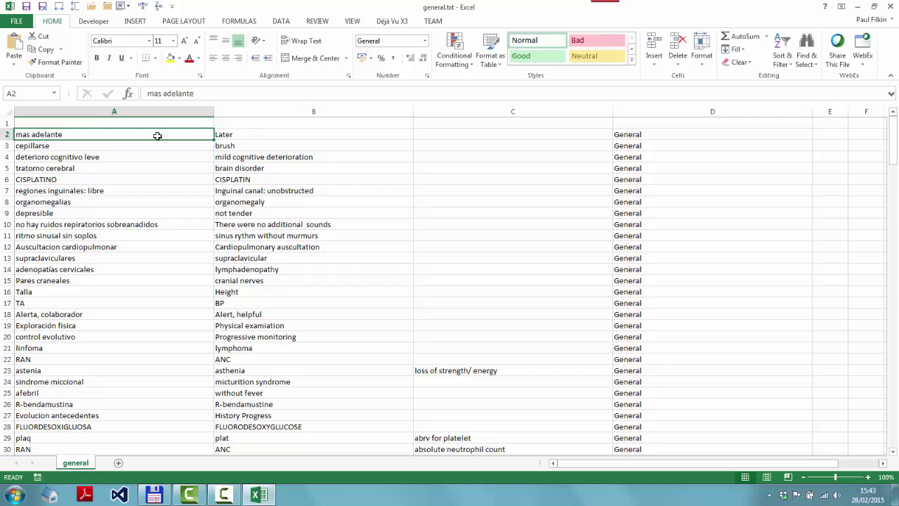
- Enter the headings Spanish, English, Description and Domain in cells A1 to D1
{"action": "key", "text": "Up"}
{"action": "type", "text": "Spanish"}
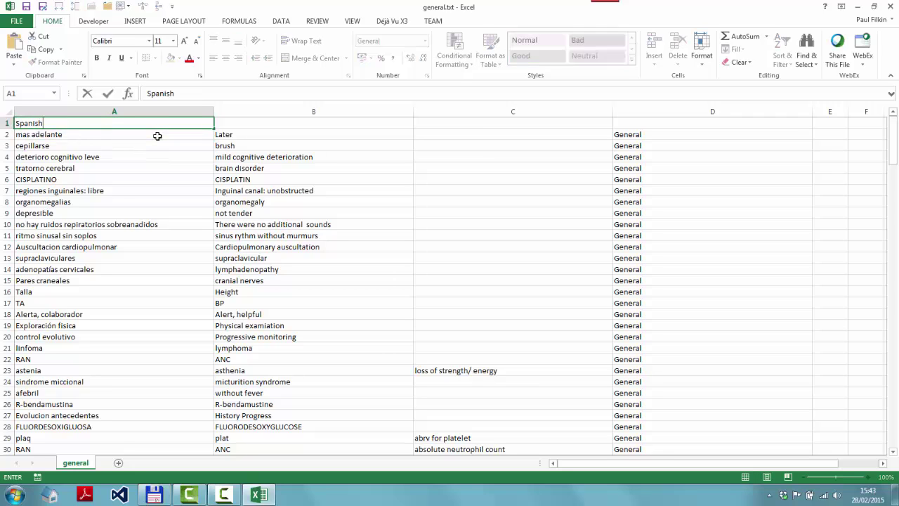
{"action": "key", "text": "Tab"}
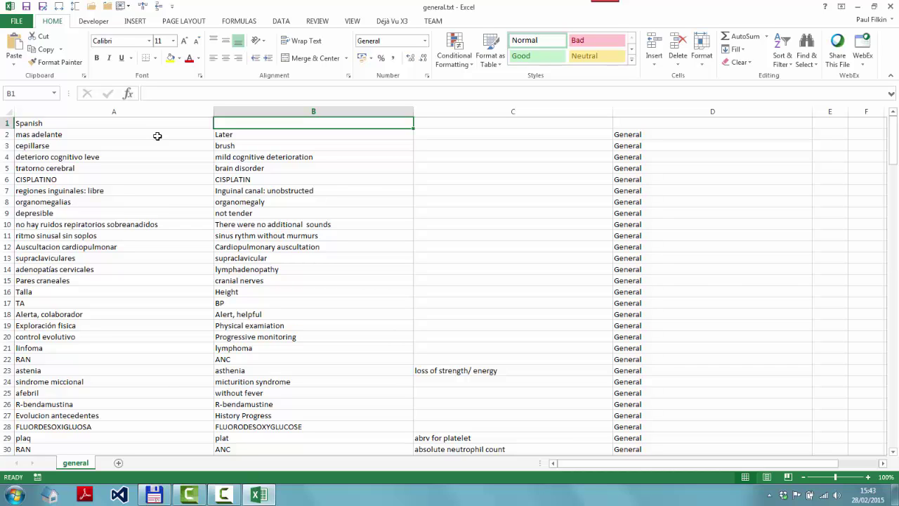
{"action": "type", "text": "English"}
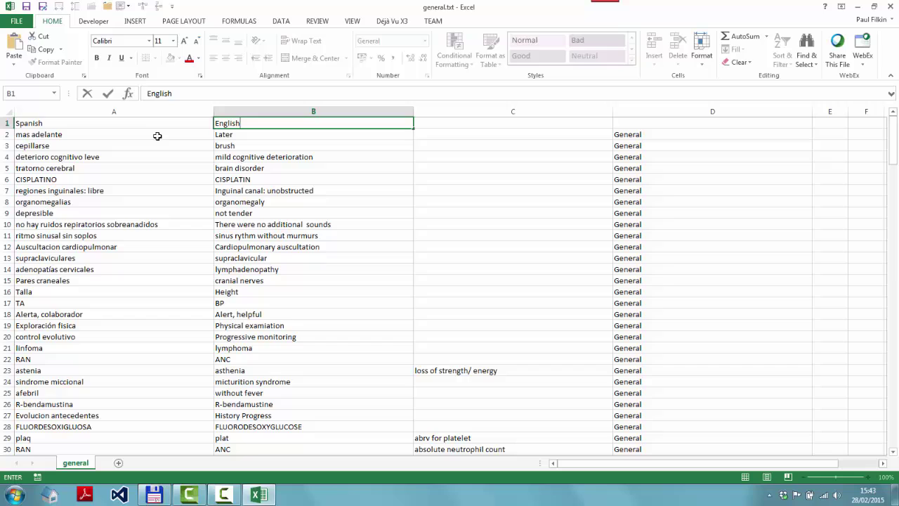
{"action": "key", "text": "Tab"}
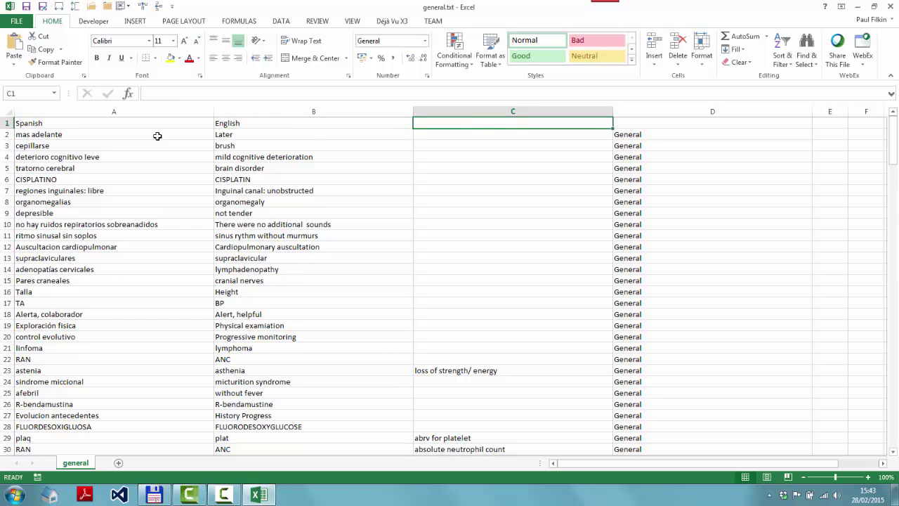
{"action": "type", "text": "Description"}
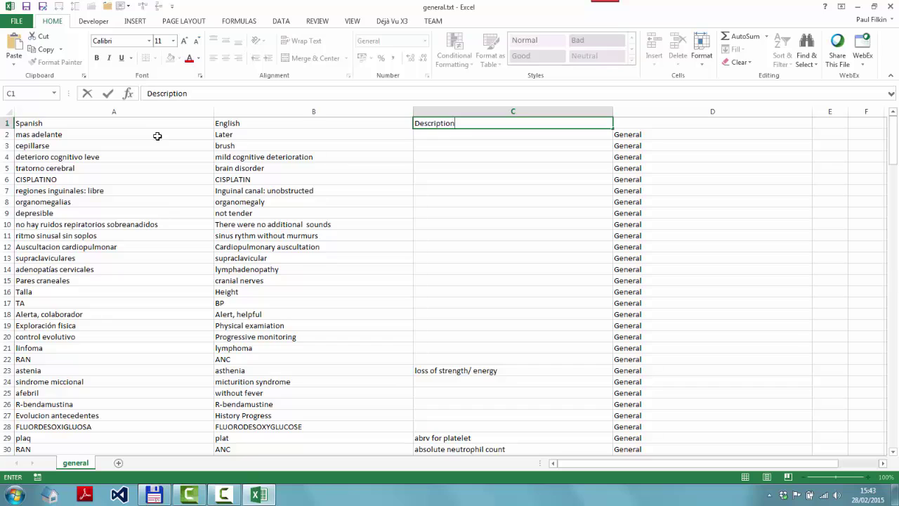
{"action": "key", "text": "Tab"}
{"action": "type", "text": "Domain"}
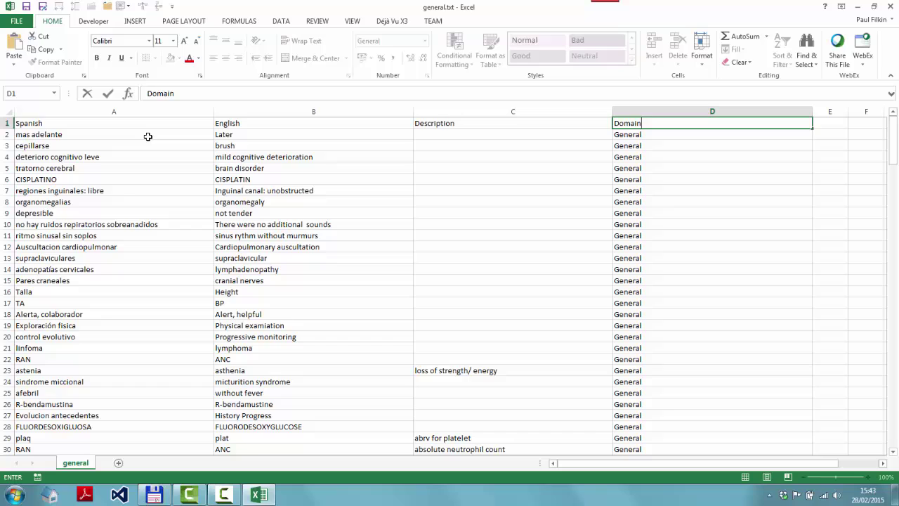
{"action": "key", "text": "Return"}
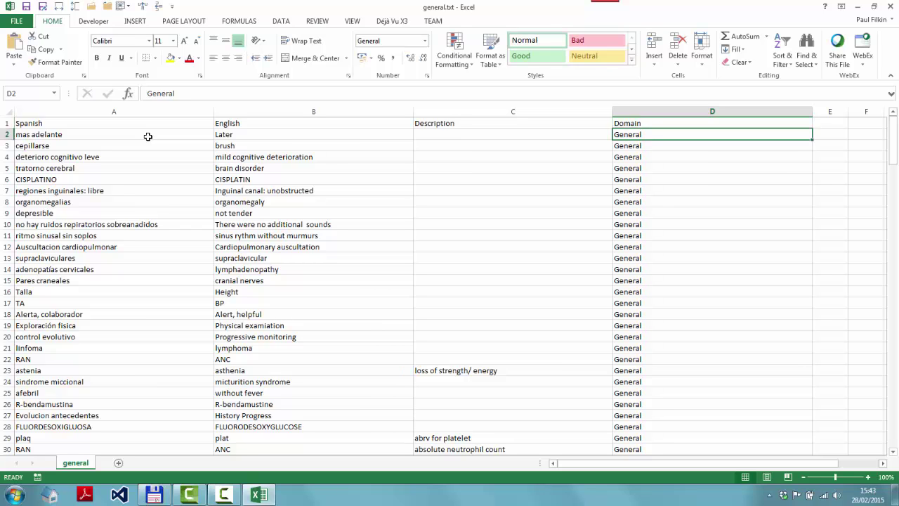
- Save the glossary as general.xlsx in the Excel Workbook format in the same folder
{"action": "left_click", "coordinate": [43, 7]}
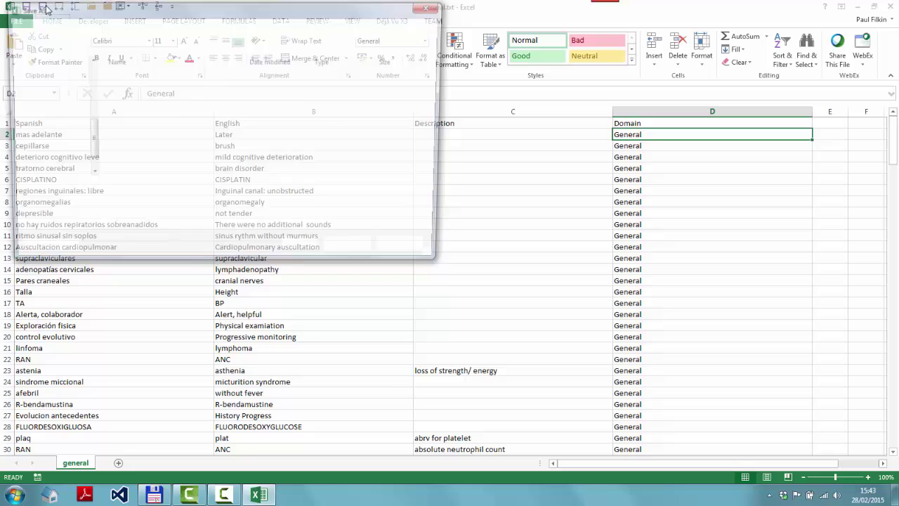
{"action": "left_click", "coordinate": [97, 206]}
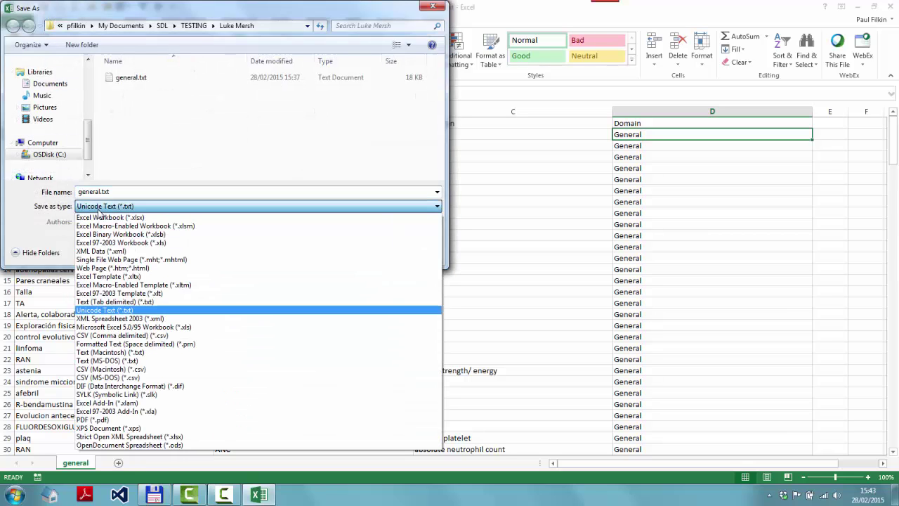
{"action": "left_click", "coordinate": [103, 215]}
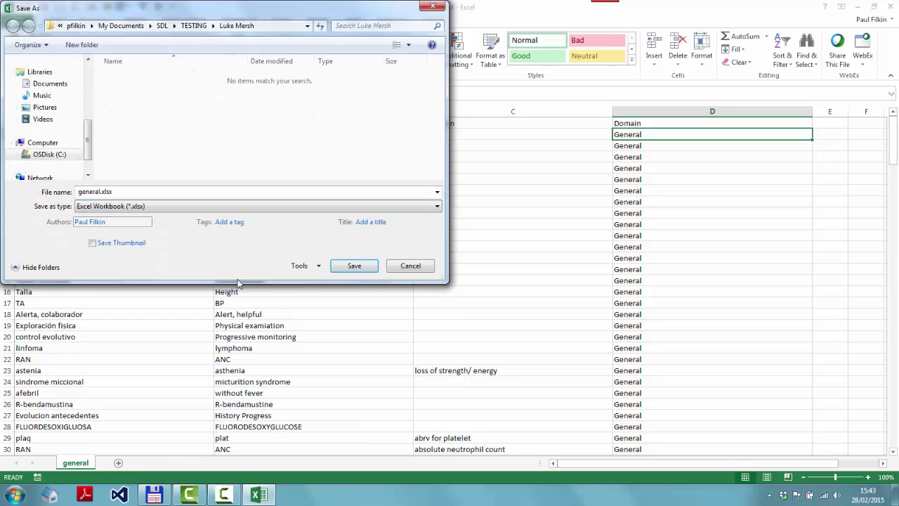
{"action": "left_click", "coordinate": [359, 267]}
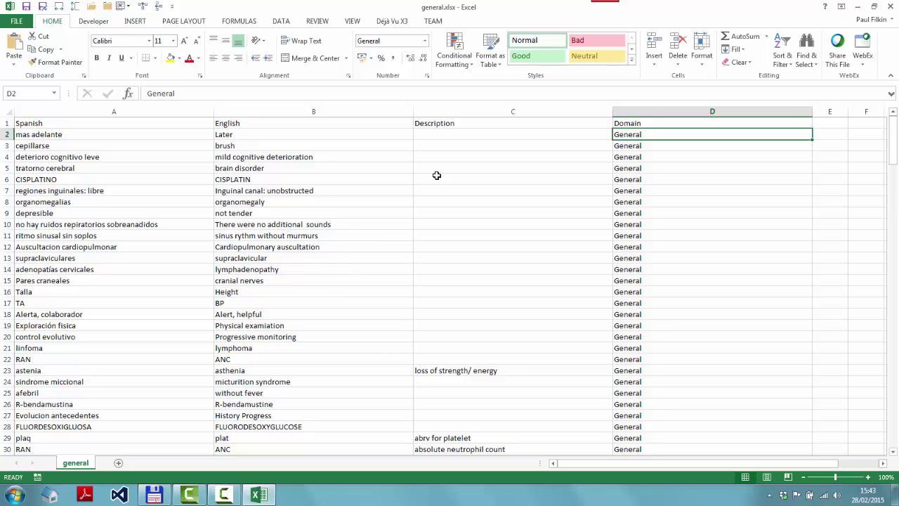
- Close Excel and launch Glossary Converter from Total Commander
{"action": "left_click", "coordinate": [890, 9]}
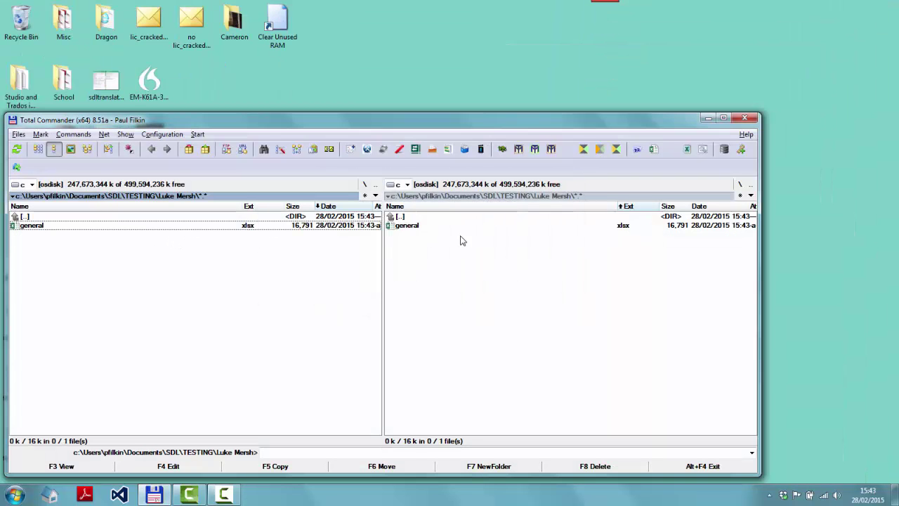
{"action": "left_click", "coordinate": [415, 150]}
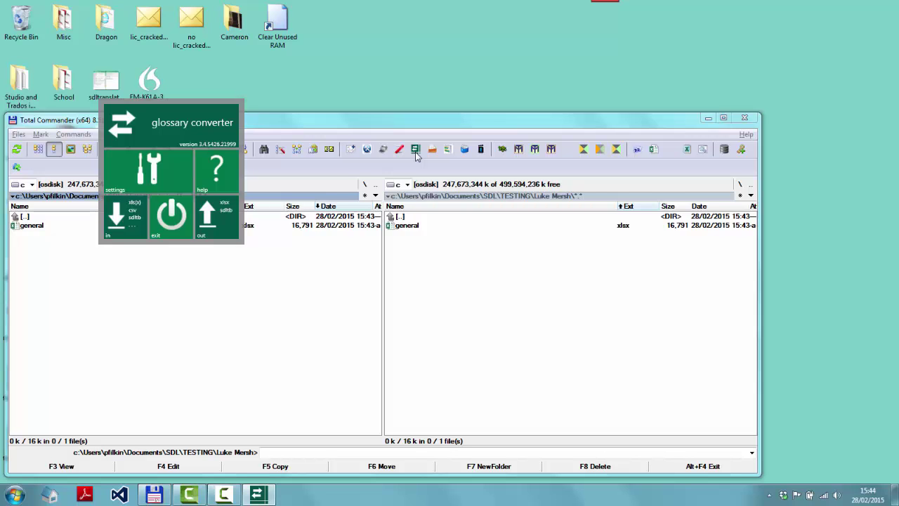
{"action": "key", "text": "super+z"}
{"action": "type", "text": "www"}
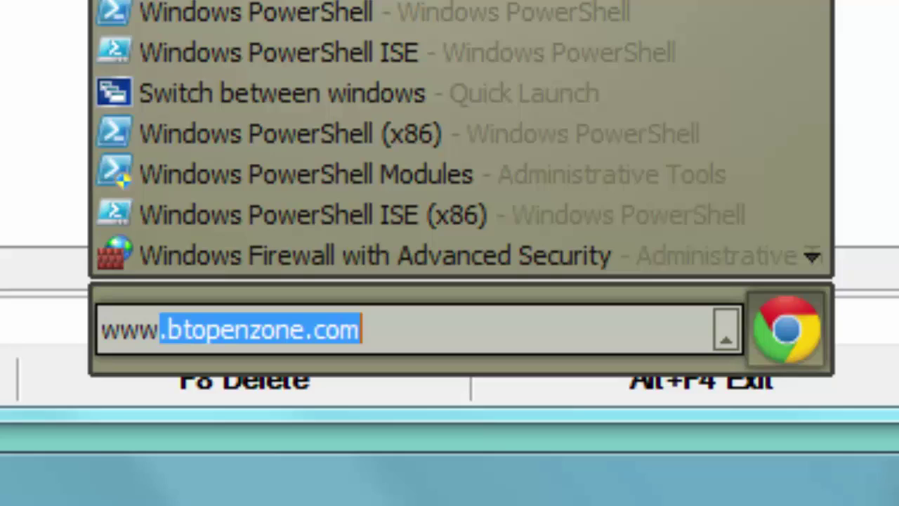
{"action": "type", "text": "sdl."}
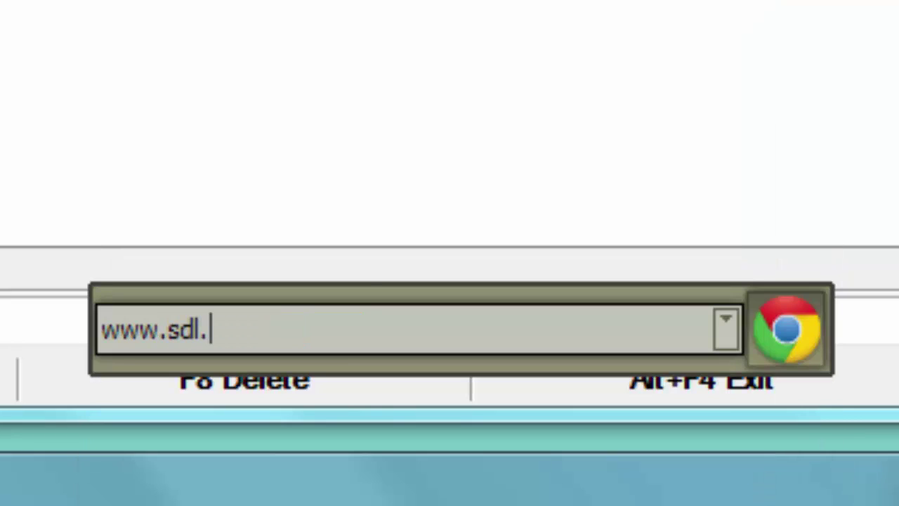
{"action": "type", "text": "com/opene"}
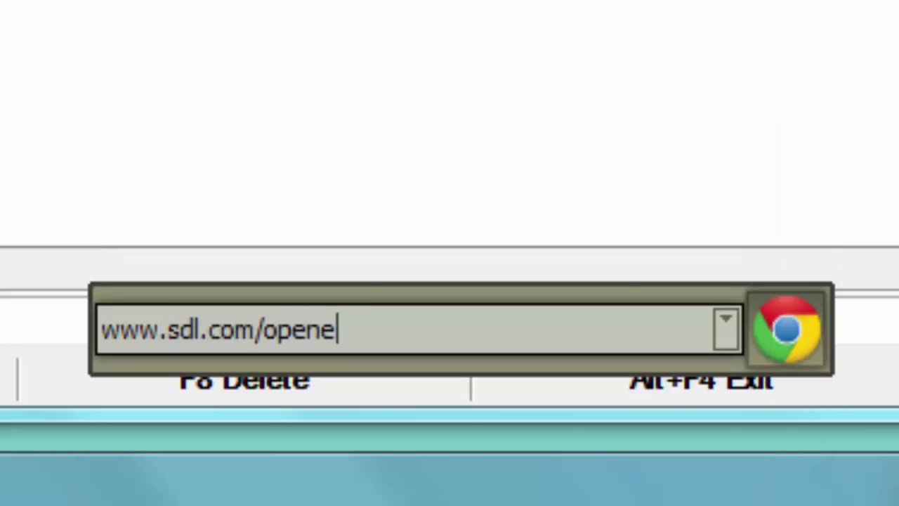
{"action": "type", "text": "xchange"}
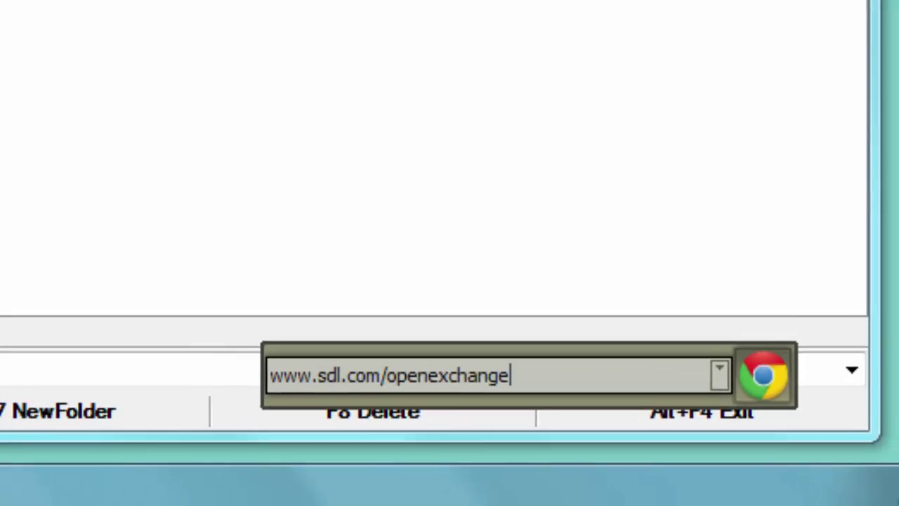
{"action": "key", "text": "Return"}
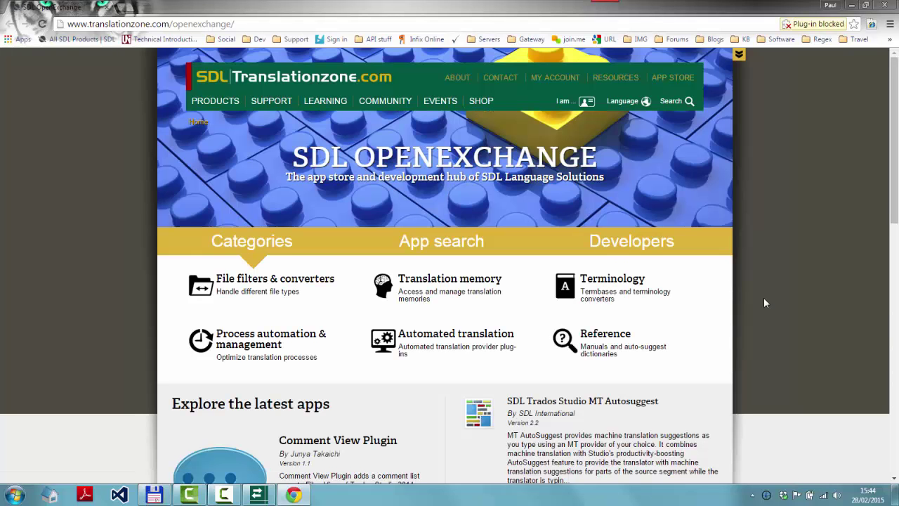
- Open the OpenExchange app search page and search for "glossary"
{"action": "scroll", "coordinate": [764, 298], "scroll_direction": "down", "scroll_amount": 3}
{"action": "scroll", "coordinate": [766, 303], "scroll_direction": "down", "scroll_amount": 2}
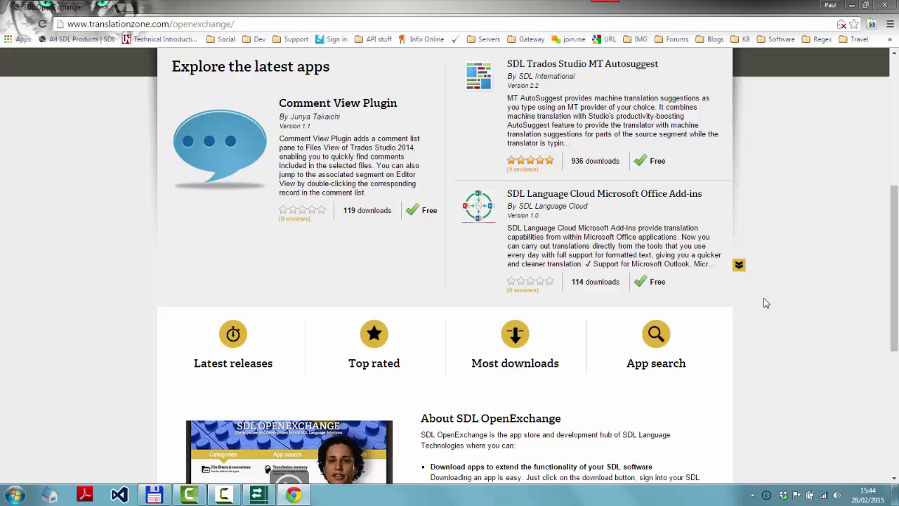
{"action": "left_click", "coordinate": [656, 337]}
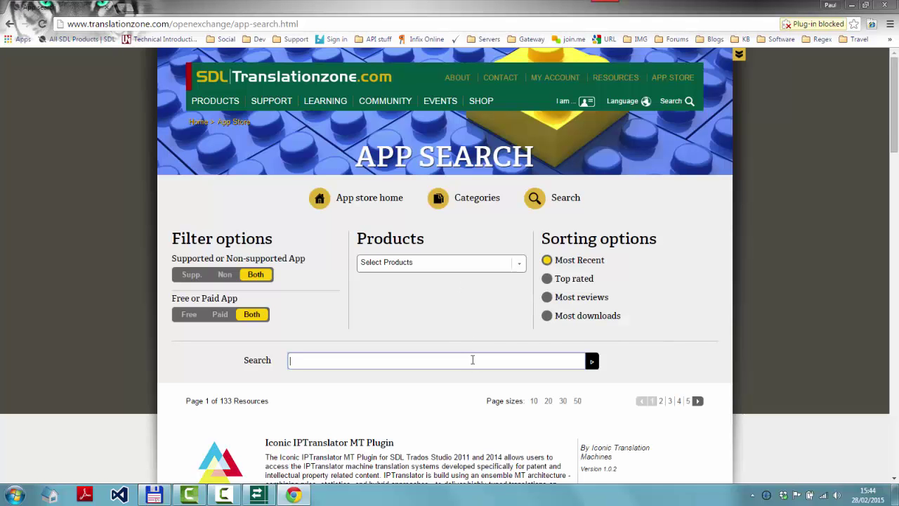
{"action": "type", "text": "glossary"}
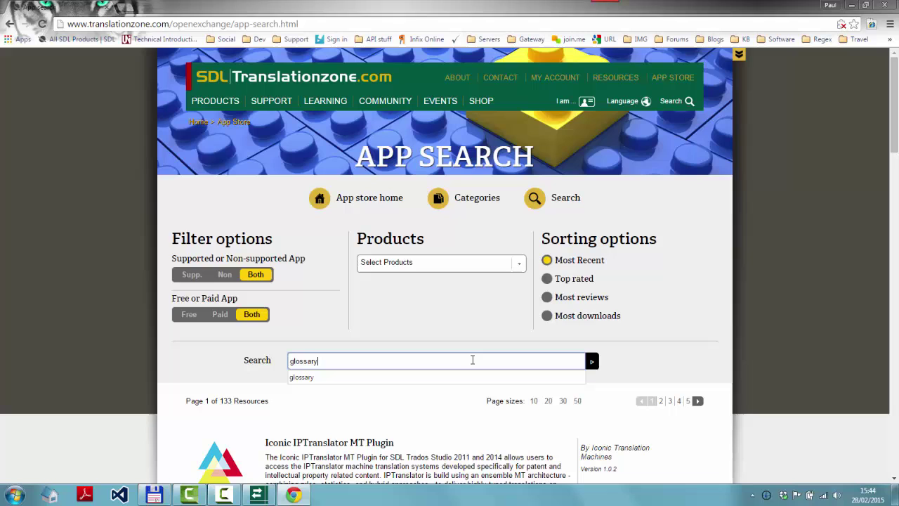
{"action": "key", "text": "Return"}
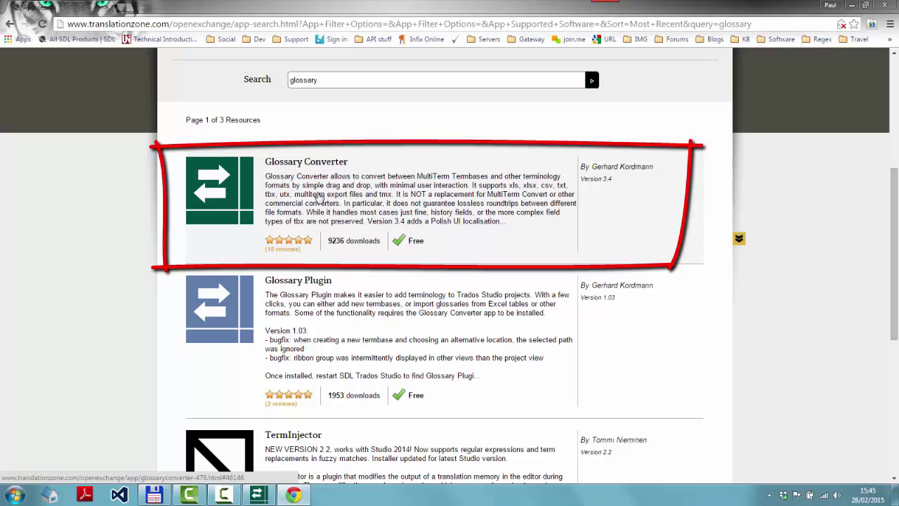
- Open the Glossary Converter app page, request its download and close the browser
{"action": "left_click", "coordinate": [306, 165]}
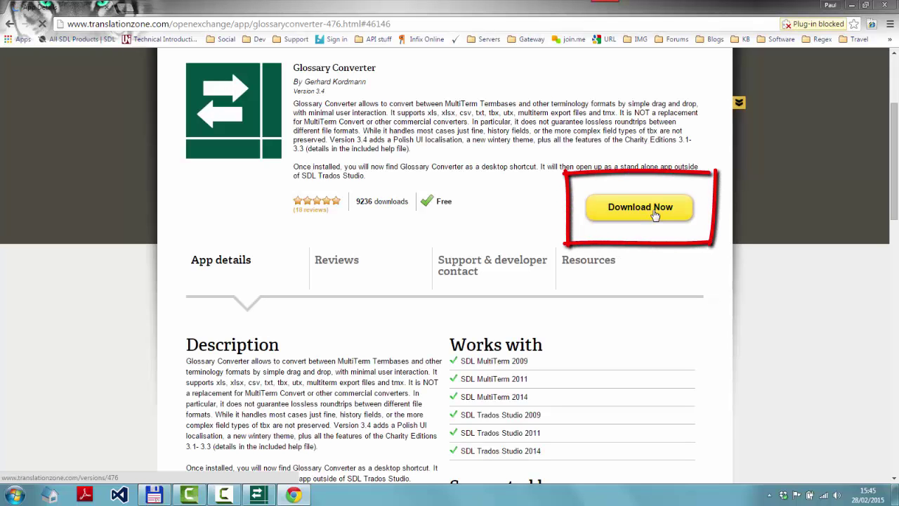
{"action": "left_click", "coordinate": [655, 215]}
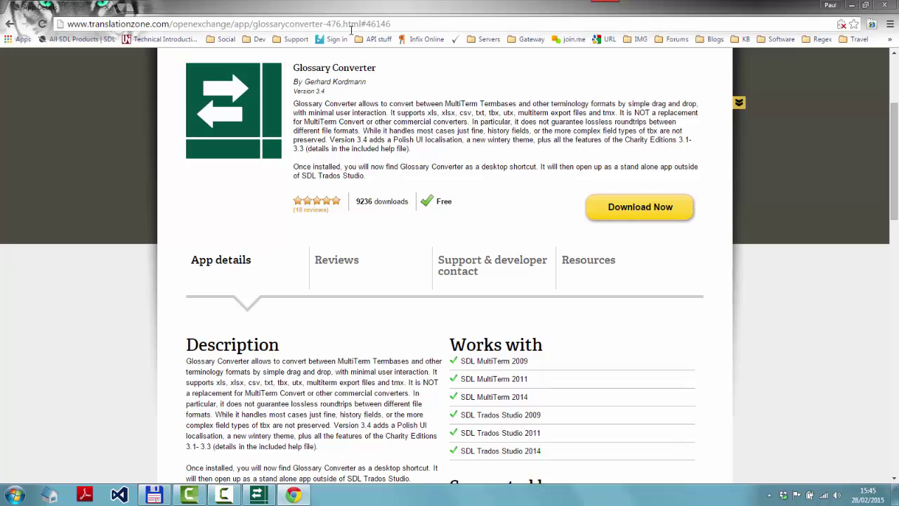
{"action": "left_click", "coordinate": [848, 5]}
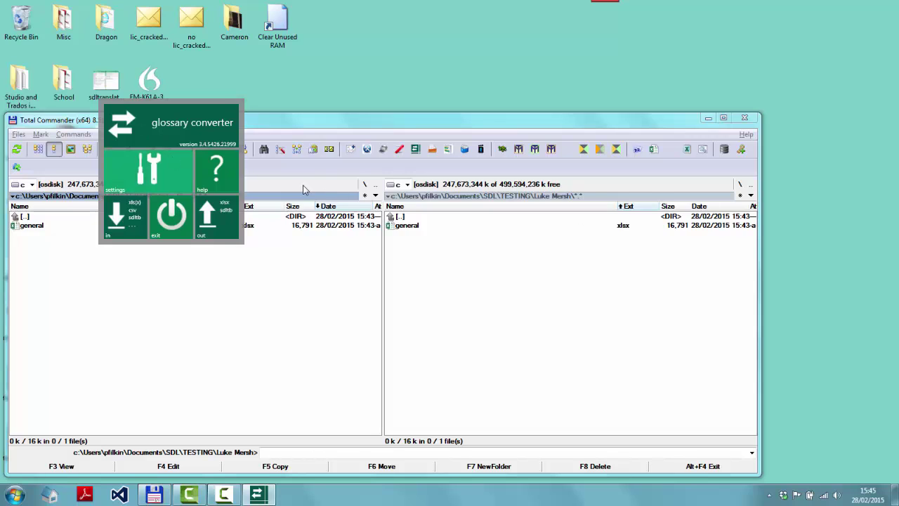
- Load general.xlsx into Glossary Converter and define the Description column as a Term Field with Text content
{"action": "left_click", "coordinate": [416, 228]}
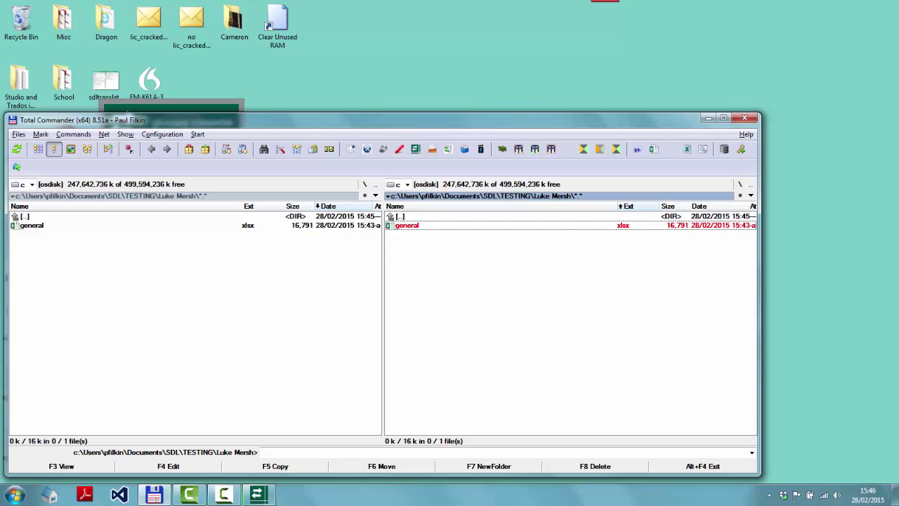
{"action": "left_click", "coordinate": [257, 495]}
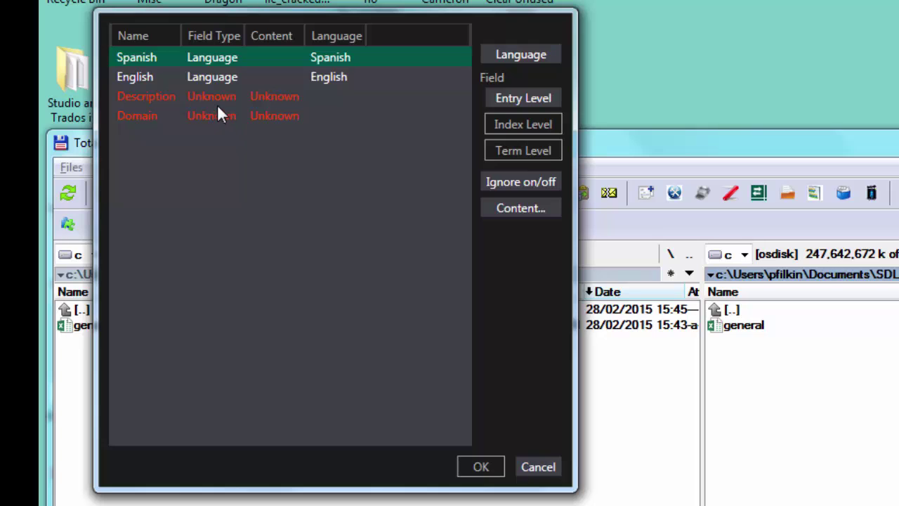
{"action": "left_click", "coordinate": [194, 101]}
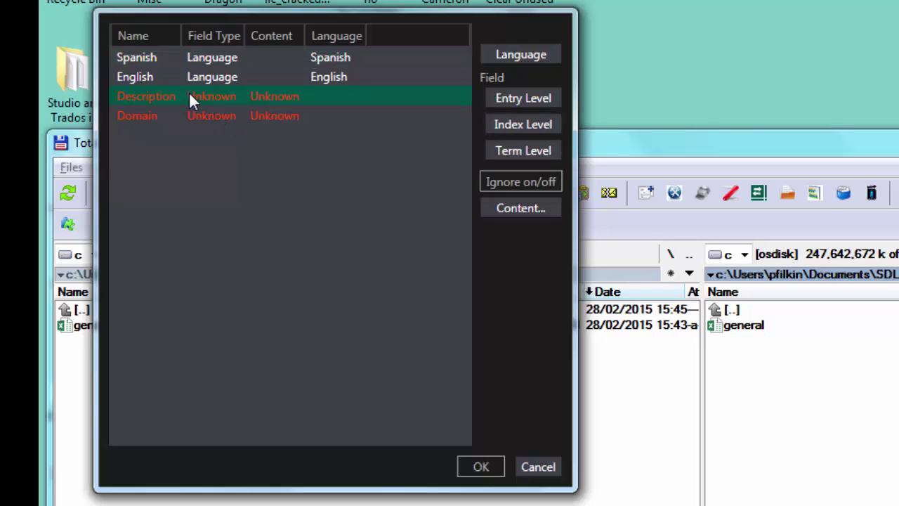
{"action": "double_click", "coordinate": [190, 94]}
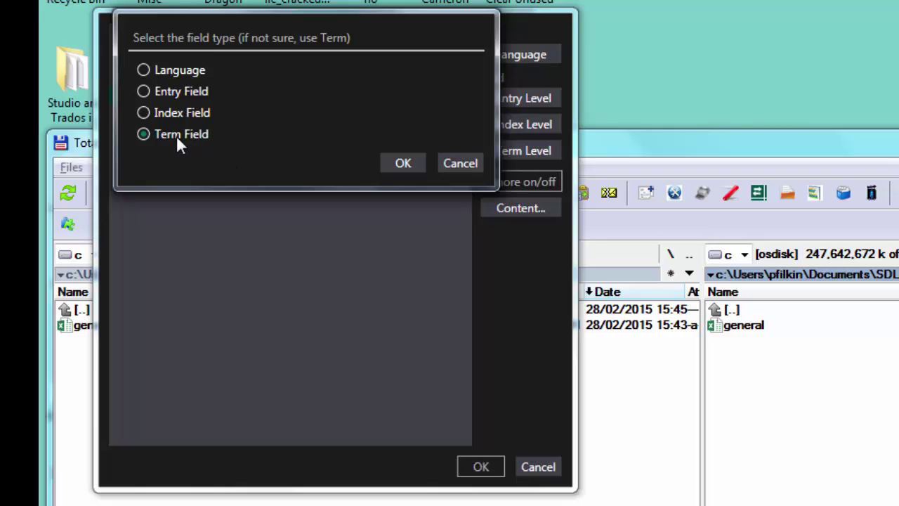
{"action": "left_click", "coordinate": [397, 166]}
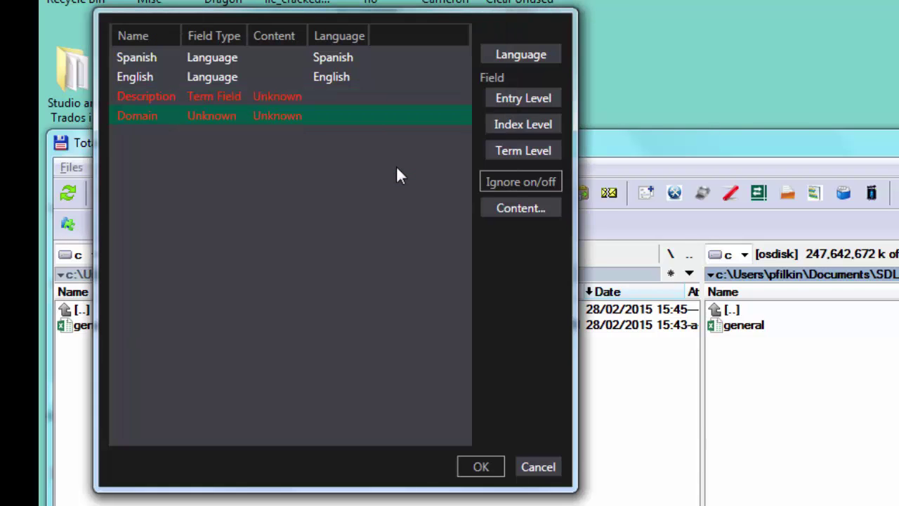
{"action": "double_click", "coordinate": [275, 100]}
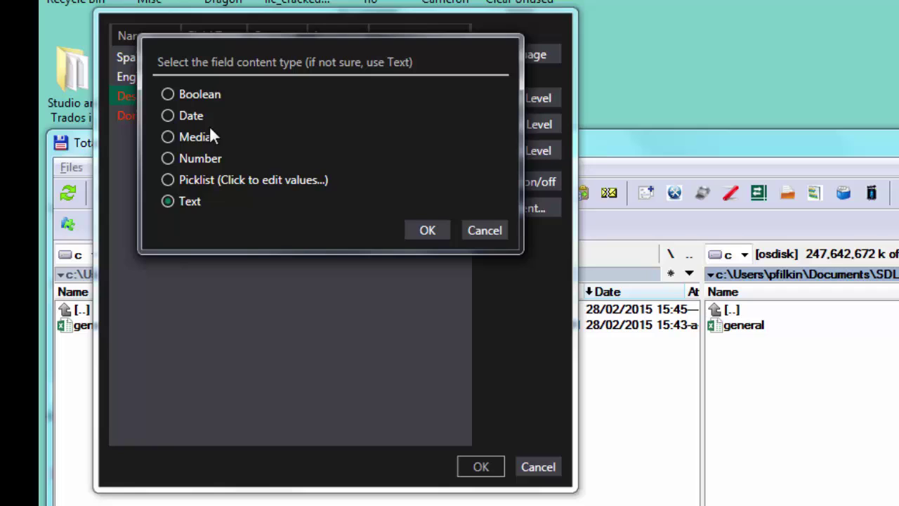
{"action": "left_click", "coordinate": [424, 236]}
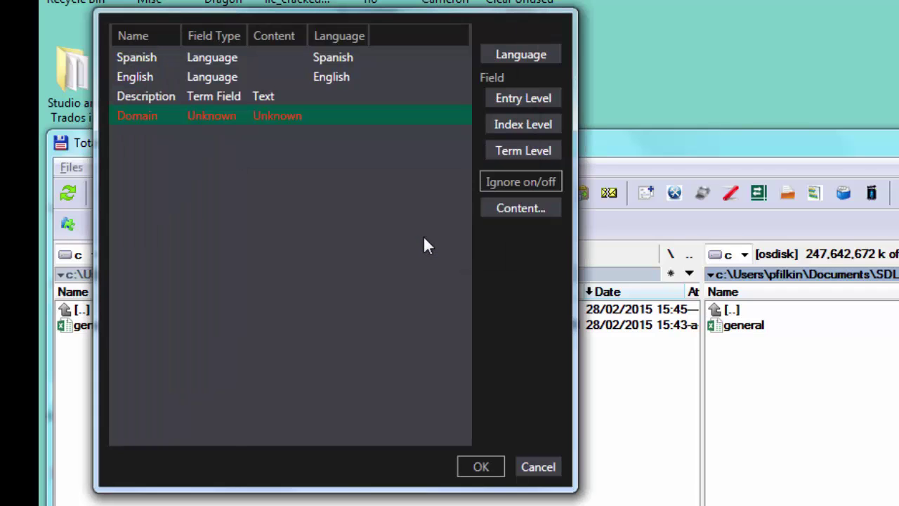
- Define the Domain column as an Entry Field with a picklist containing the values General, Medical and Pharma
{"action": "double_click", "coordinate": [230, 116]}
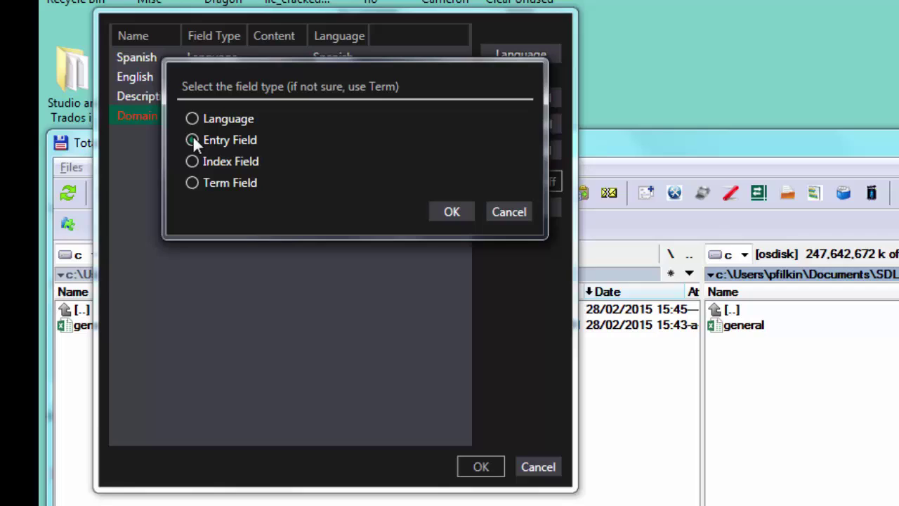
{"action": "left_click", "coordinate": [450, 214]}
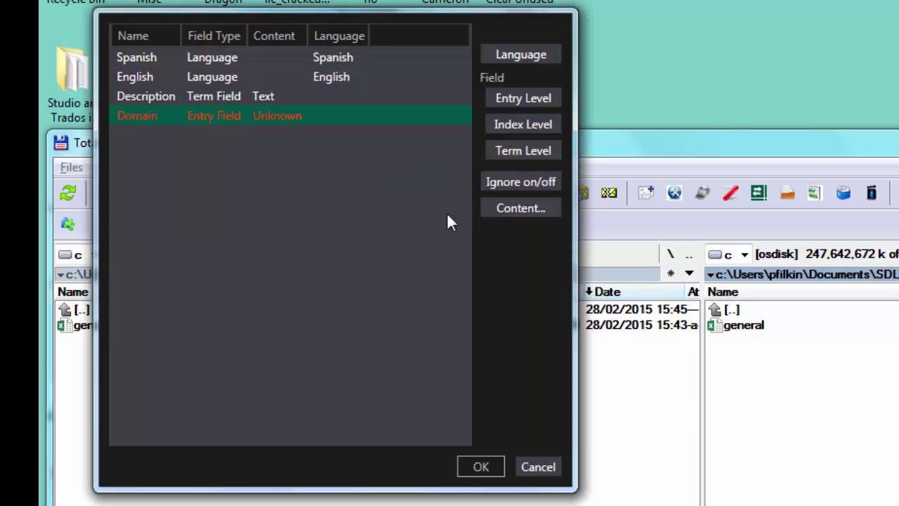
{"action": "double_click", "coordinate": [285, 118]}
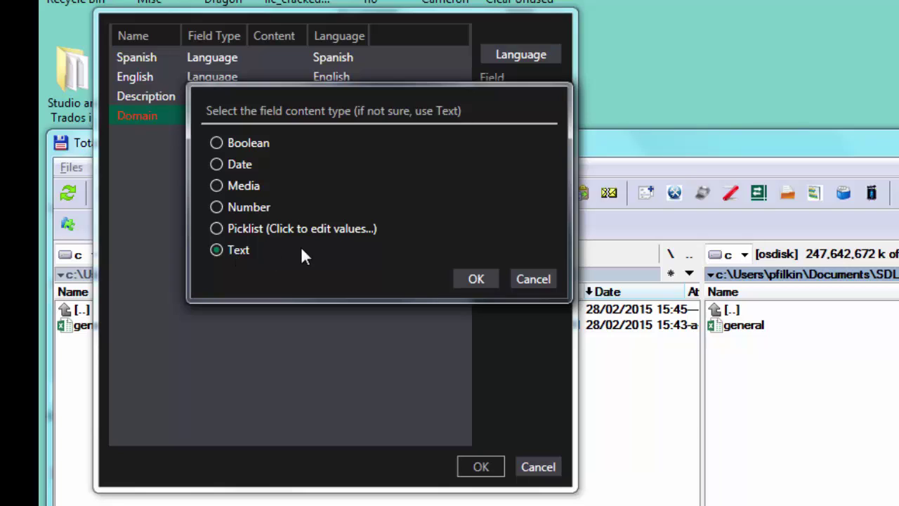
{"action": "left_click", "coordinate": [217, 228]}
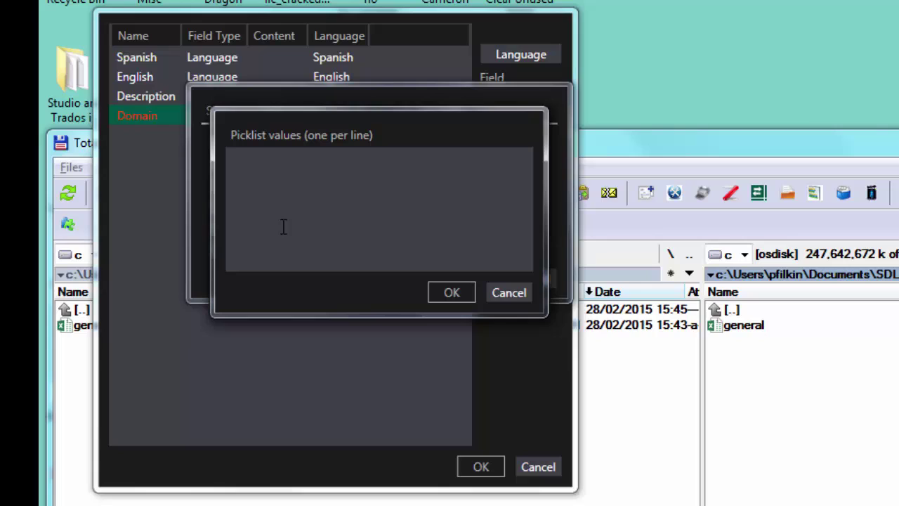
{"action": "type", "text": "General"}
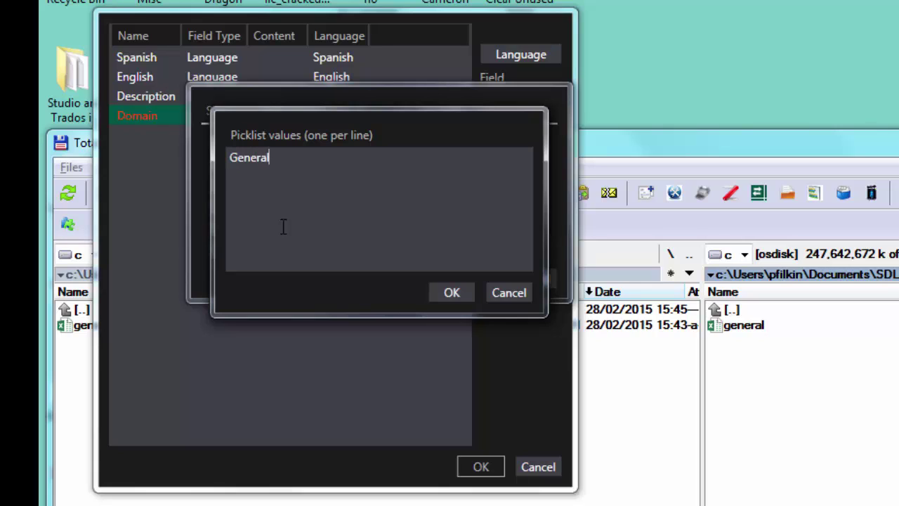
{"action": "key", "text": "Return"}
{"action": "type", "text": "Medical"}
{"action": "key", "text": "Return"}
{"action": "type", "text": "Pharma"}
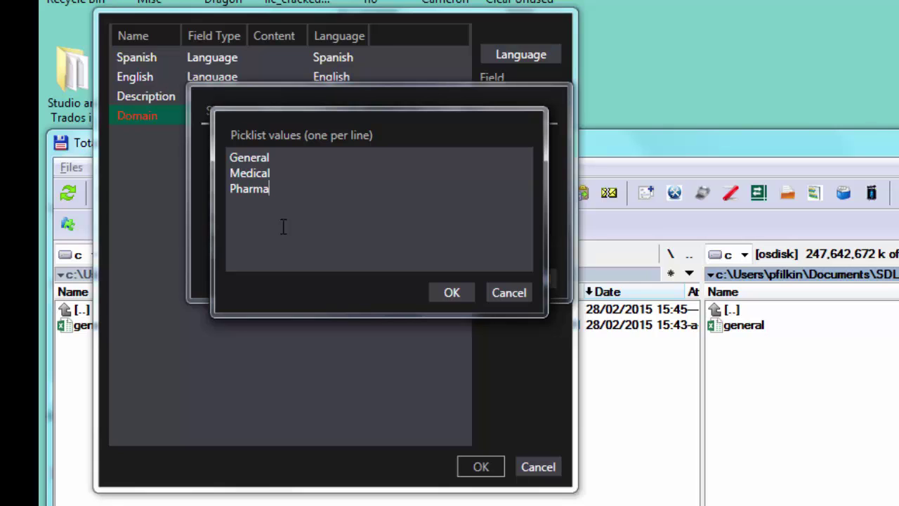
{"action": "left_click", "coordinate": [437, 293]}
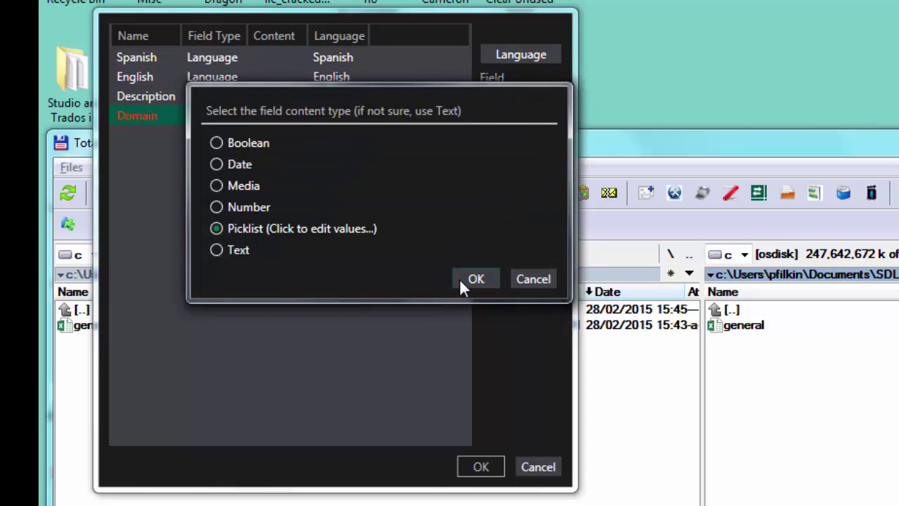
{"action": "left_click", "coordinate": [460, 278]}
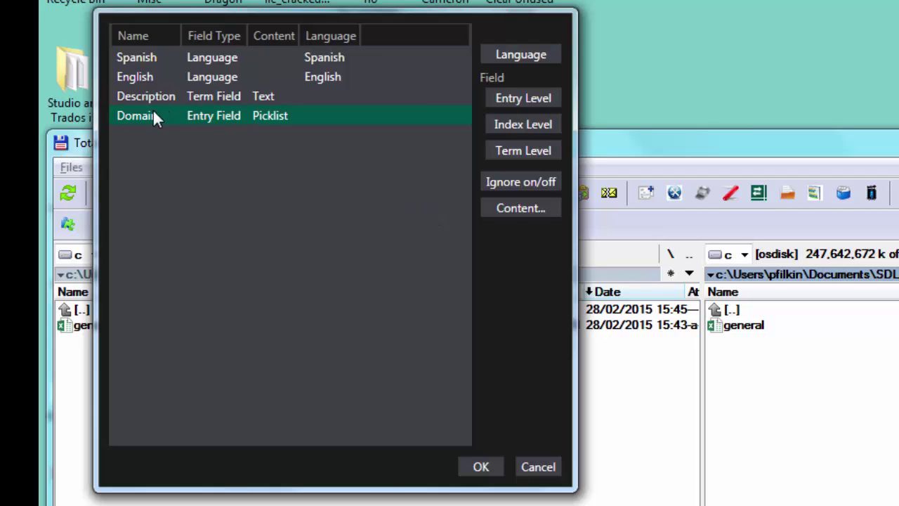
- Accept the field definitions with the Domain field included to convert the glossary, and exit Glossary Converter
{"action": "left_click", "coordinate": [527, 183]}
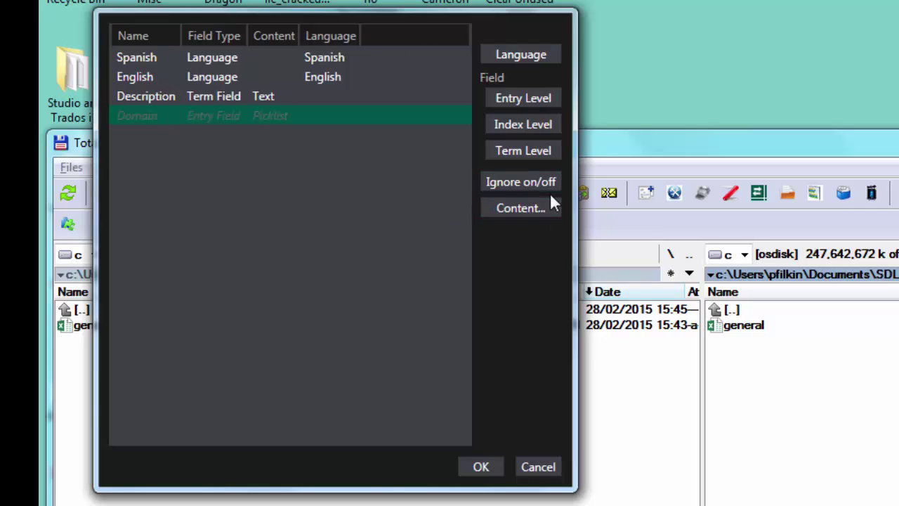
{"action": "left_click", "coordinate": [538, 182]}
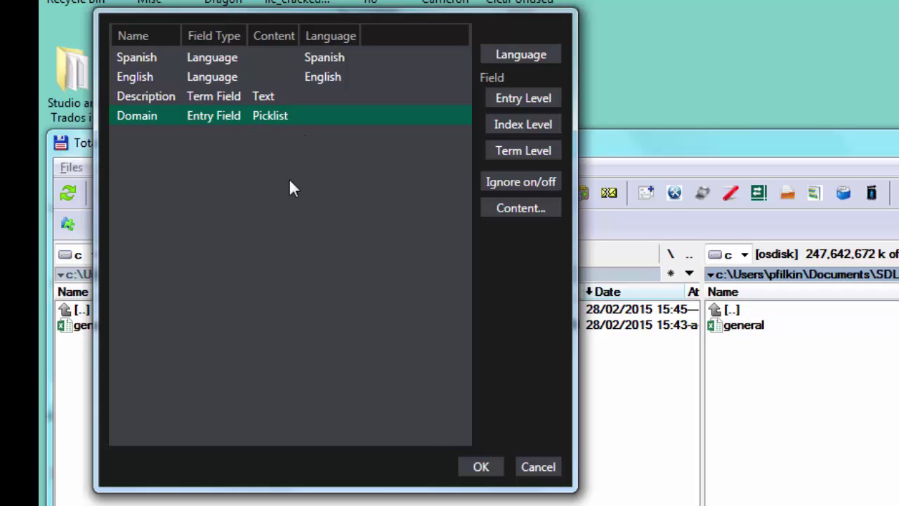
{"action": "left_click", "coordinate": [475, 468]}
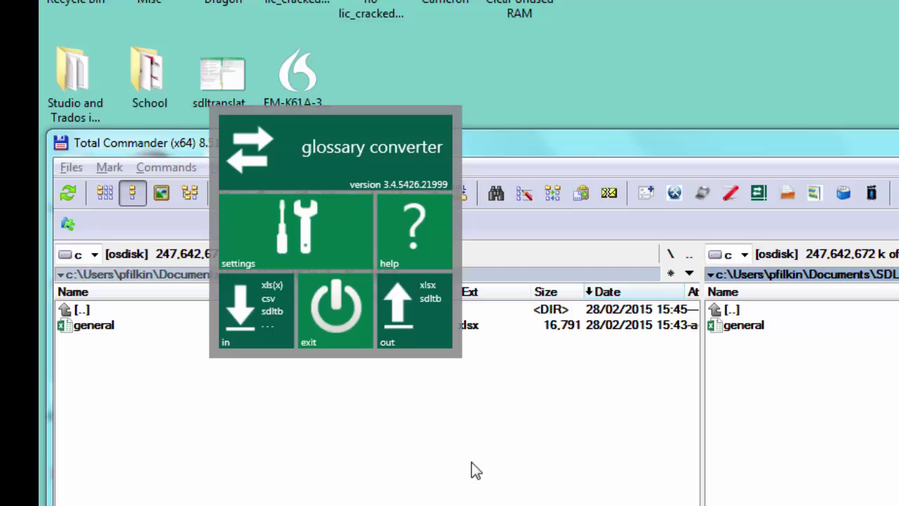
{"action": "left_click", "coordinate": [321, 310]}
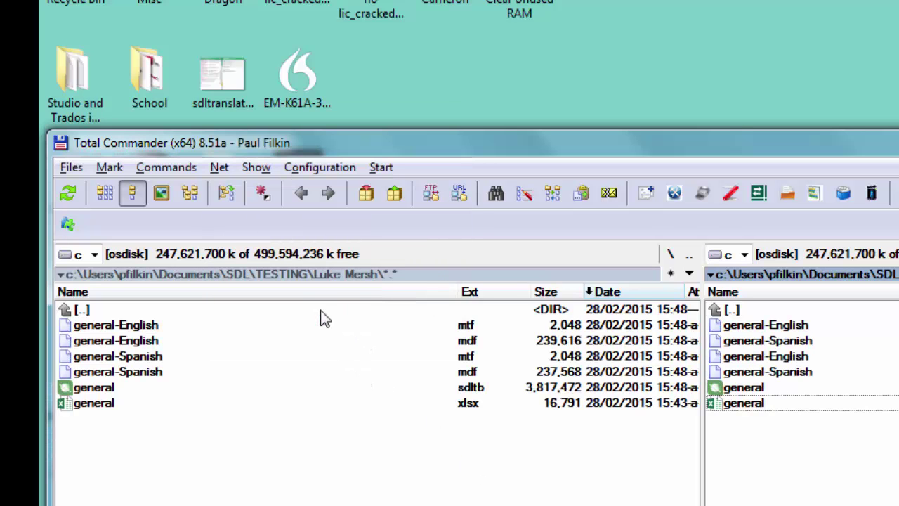
- Open the general.sdltb termbase in SDL MultiTerm and examine the domain and description of entries from ACP to afebril
{"action": "left_click", "coordinate": [115, 389]}
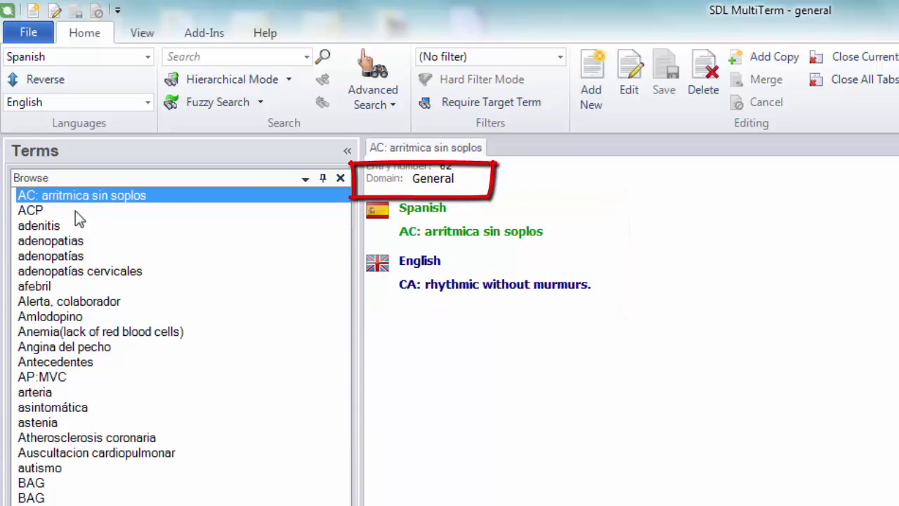
{"action": "left_click", "coordinate": [45, 208]}
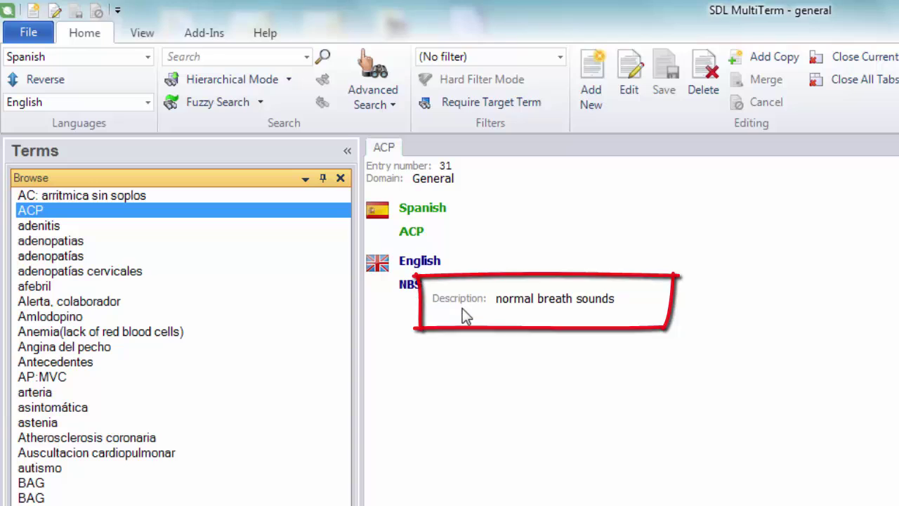
{"action": "left_click", "coordinate": [39, 227]}
{"action": "key", "text": "Down"}
{"action": "key", "text": "Down"}
{"action": "key", "text": "Down"}
{"action": "key", "text": "Down"}
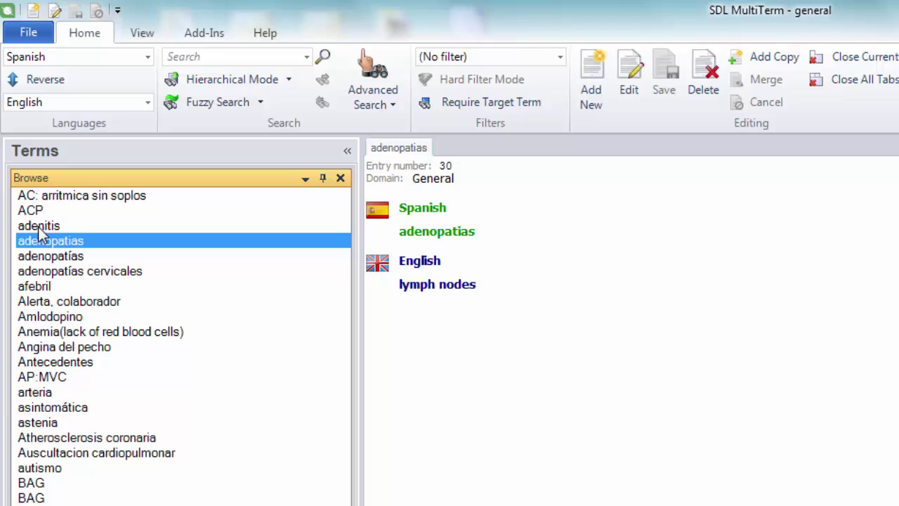
{"action": "key", "text": "Down"}
{"action": "key", "text": "Down"}
{"action": "key", "text": "Down"}
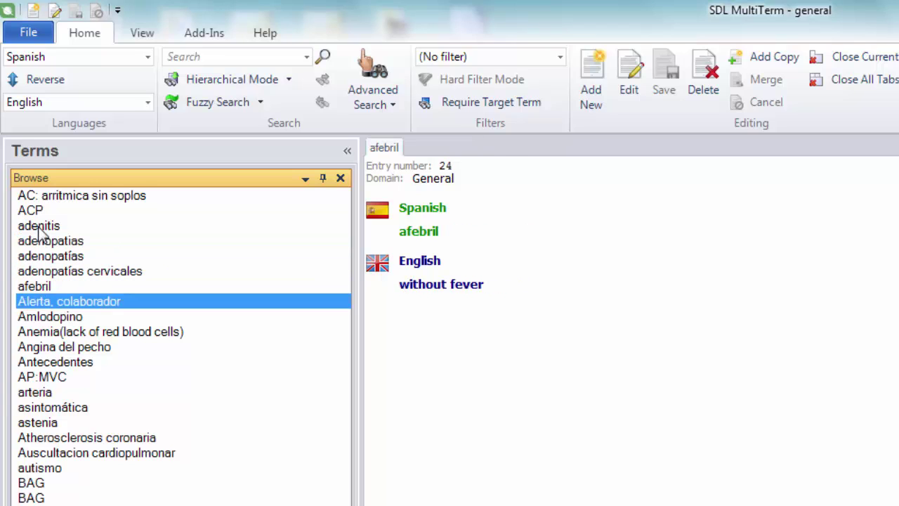
- Examine the domain and description of the entries from Alerta, colaborador to bilis, and close SDL MultiTerm
{"action": "key", "text": "Down"}
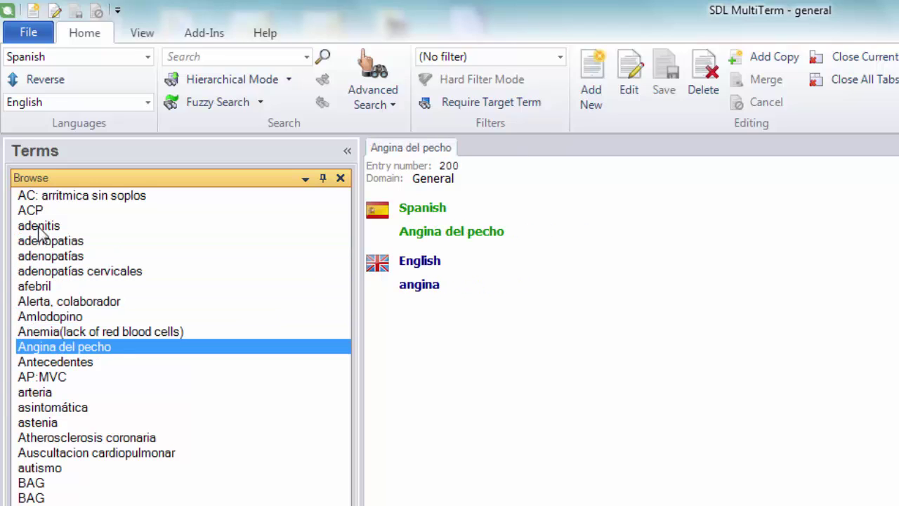
{"action": "key", "text": "Down"}
{"action": "key", "text": "Down"}
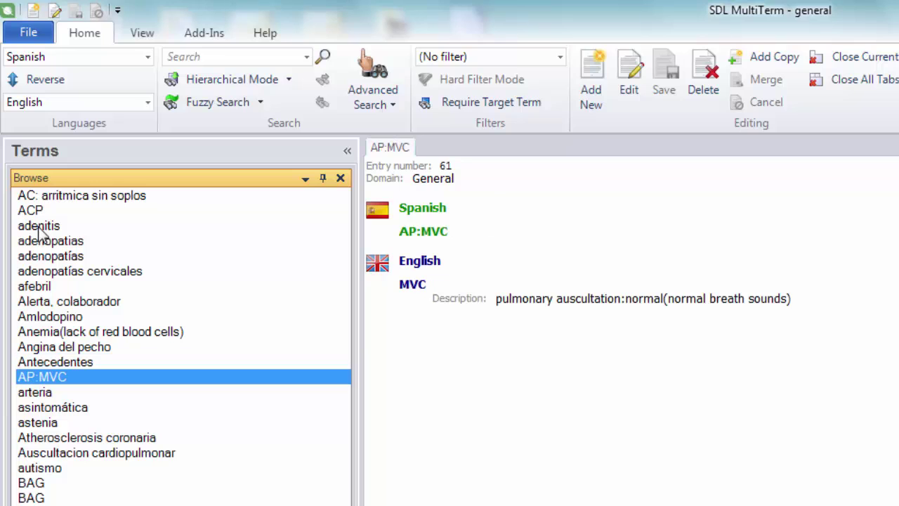
{"action": "key", "text": "Down"}
{"action": "key", "text": "Down"}
{"action": "key", "text": "Down"}
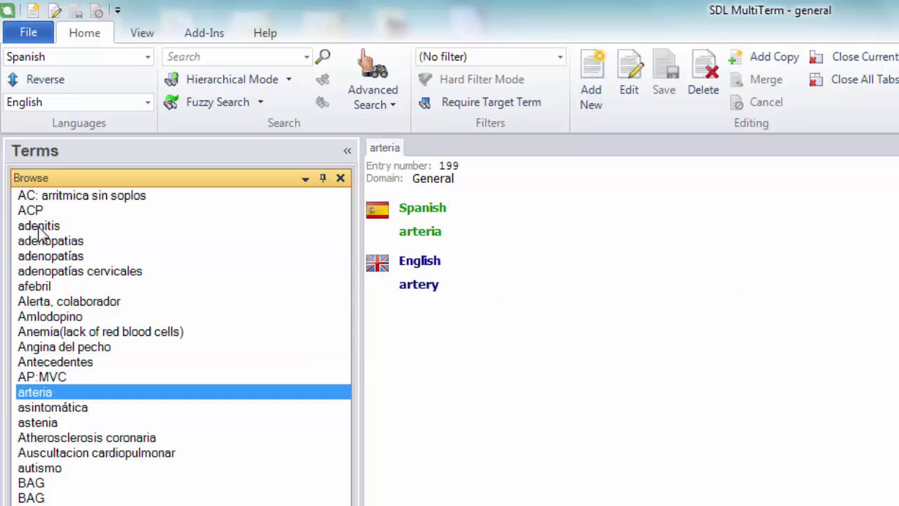
{"action": "key", "text": "Up"}
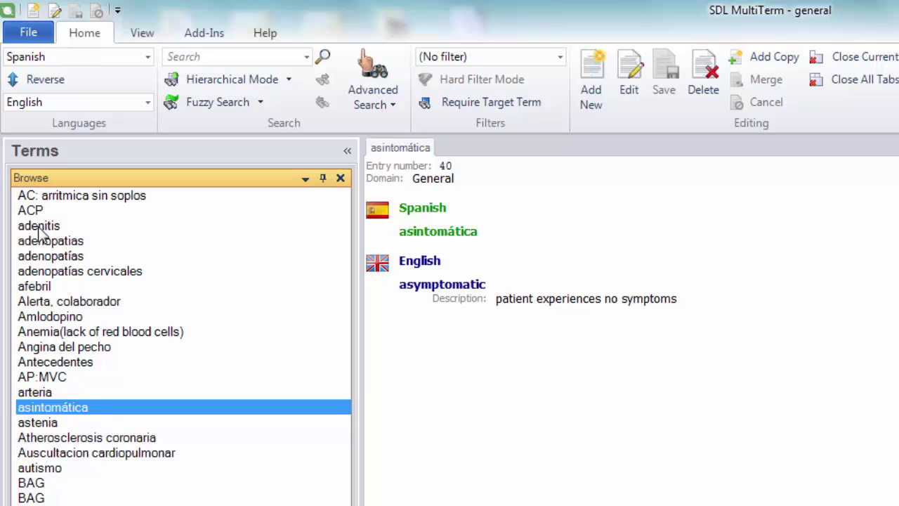
{"action": "key", "text": "Down"}
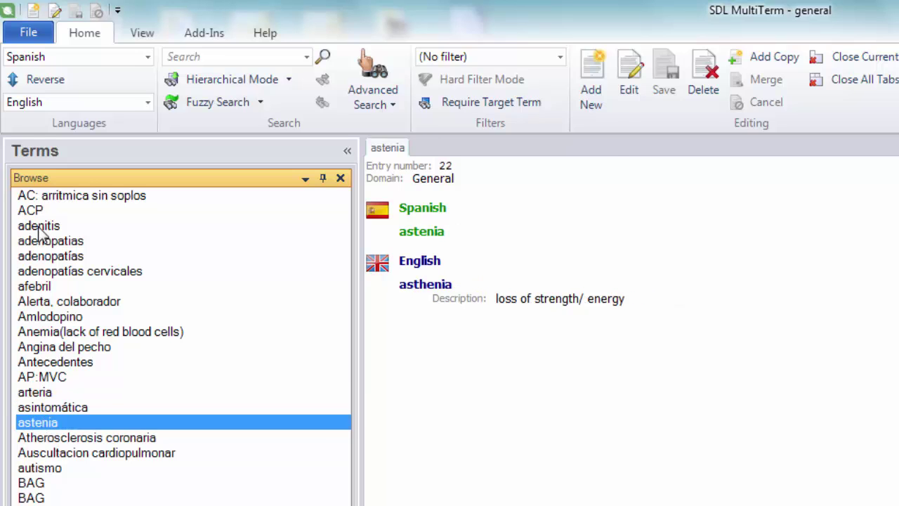
{"action": "key", "text": "Down"}
{"action": "key", "text": "Down"}
{"action": "key", "text": "Down"}
{"action": "key", "text": "Down"}
{"action": "key", "text": "Down"}
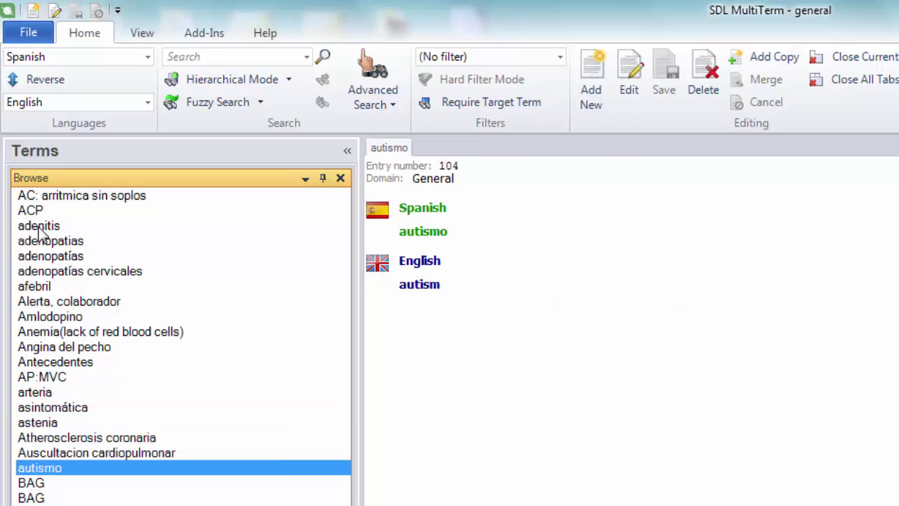
{"action": "key", "text": "Down"}
{"action": "key", "text": "Down"}
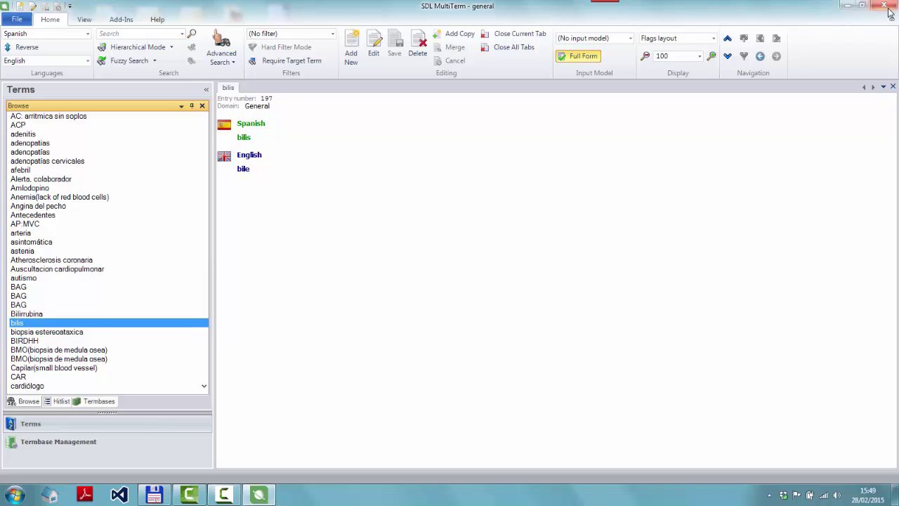
{"action": "left_click", "coordinate": [894, 6]}
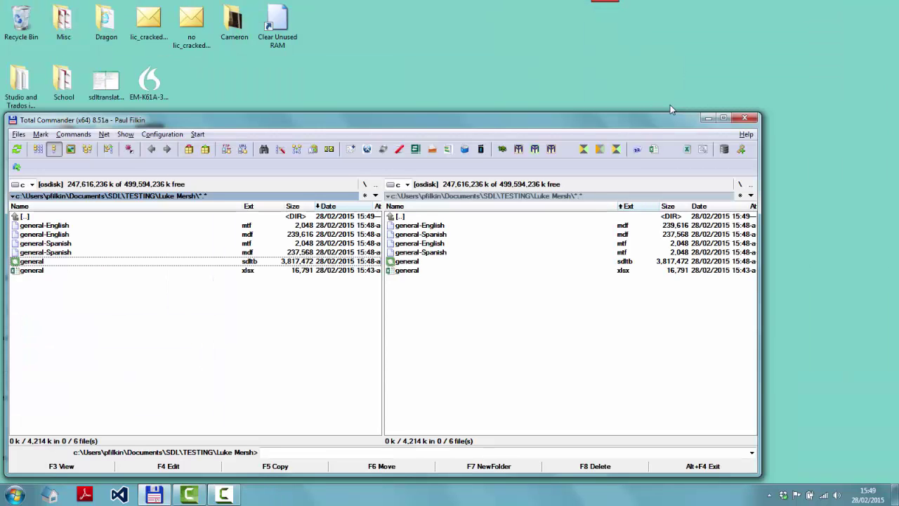